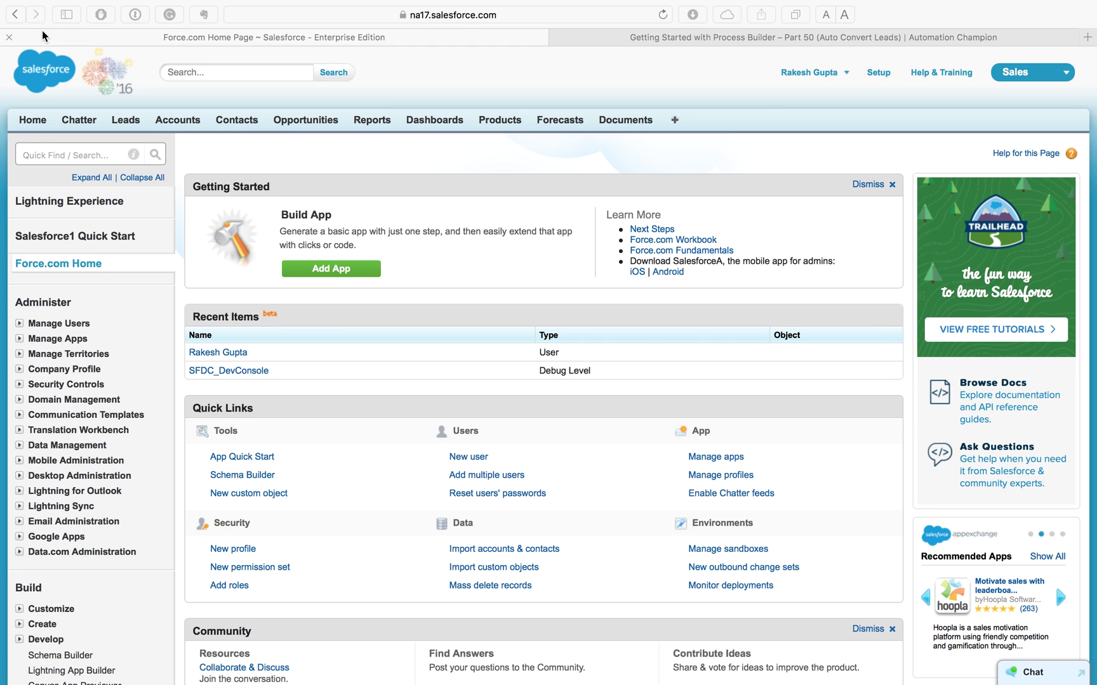
# Step: Focus the setup Quick Find search box on the Force.com Home page
pyautogui.click(95, 155)
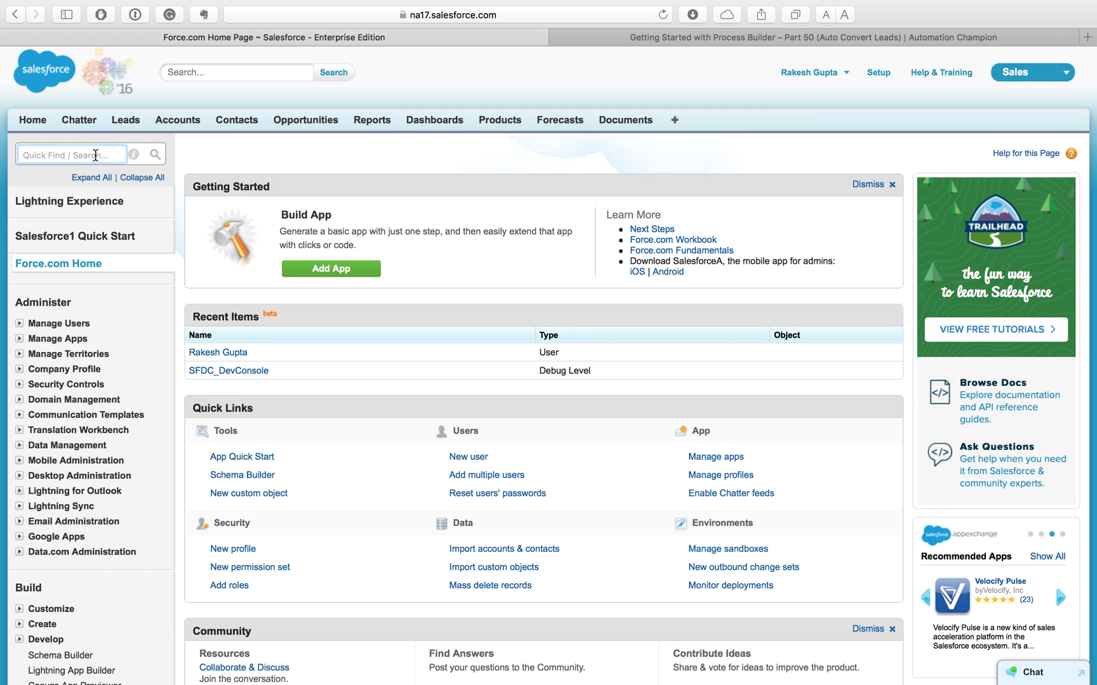
# Step: Find Apex Classes via Quick Find 'apex cl' and paste the AutoConvertLeads code into a new class
pyautogui.write('apex c')
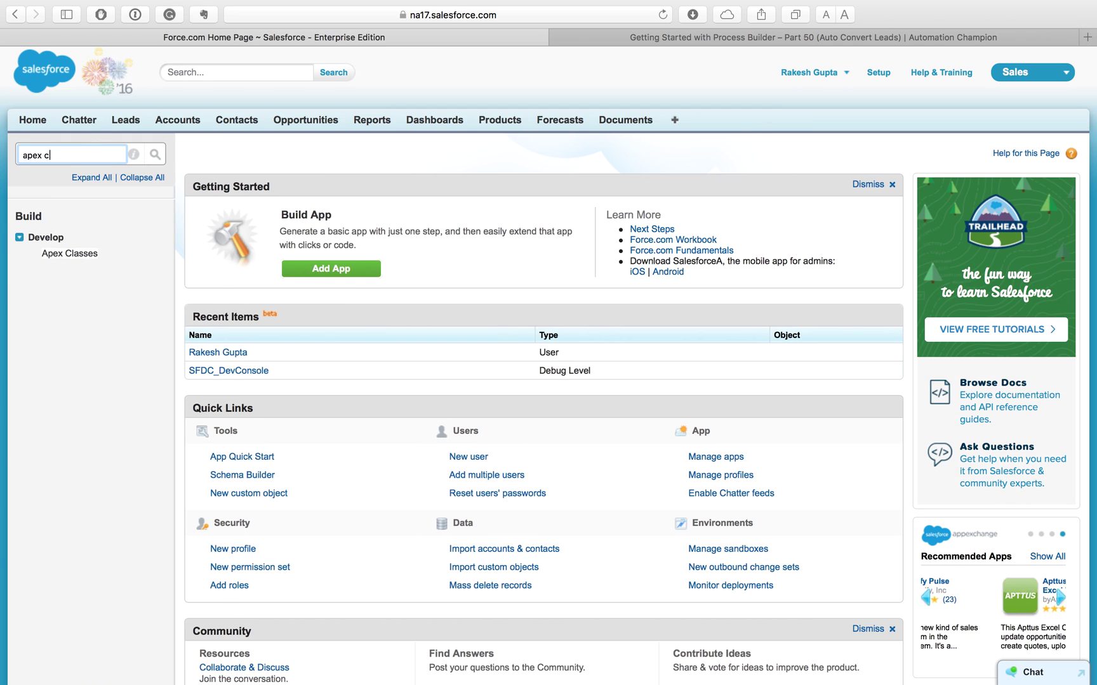
pyautogui.write('l')
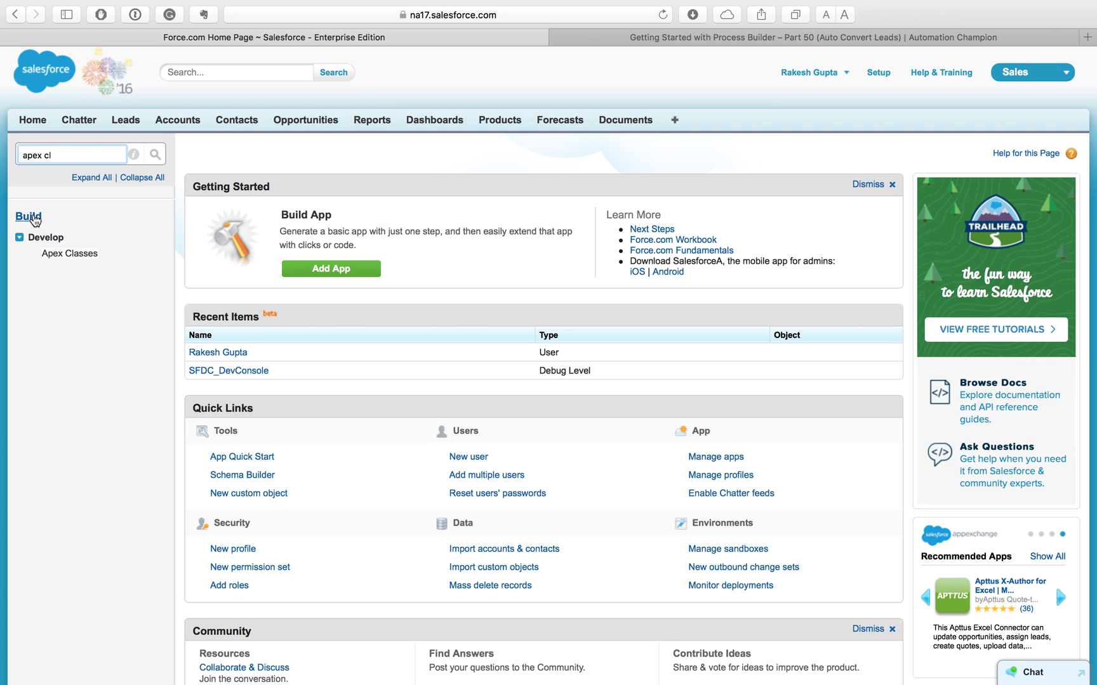
pyautogui.click(75, 260)
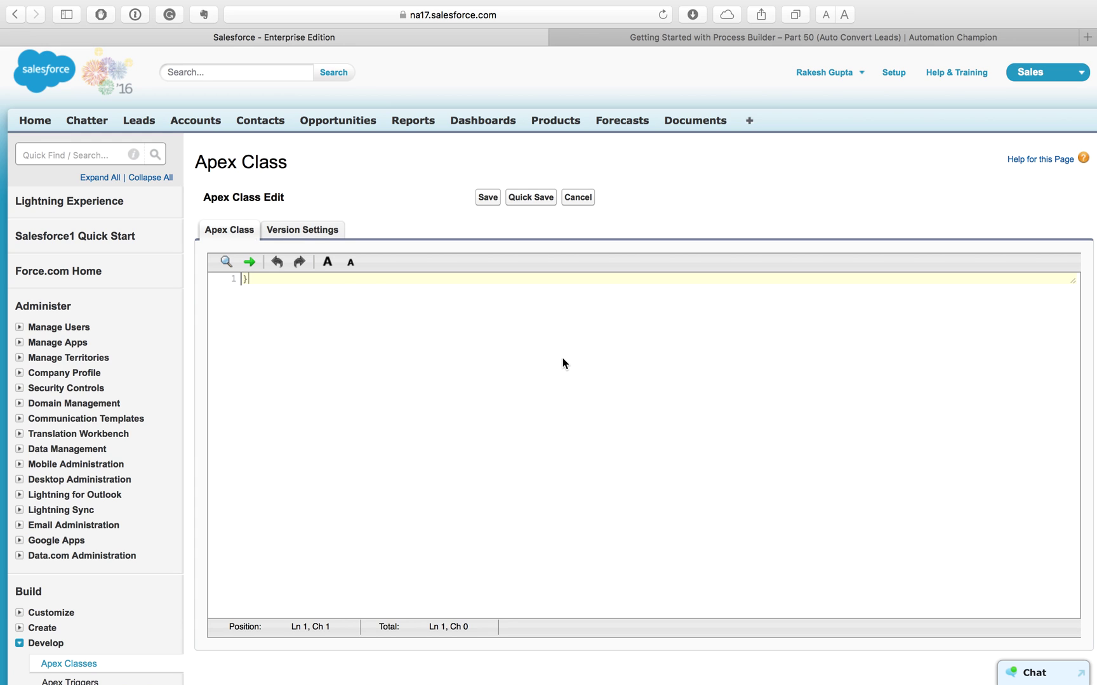
pyautogui.press('super+v')
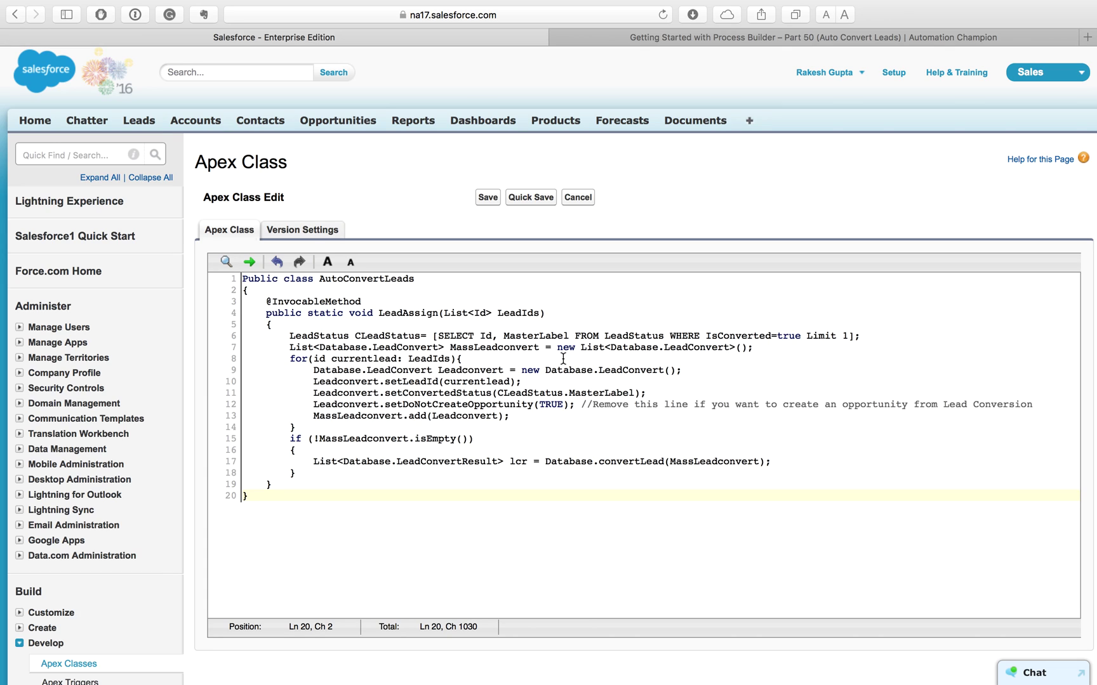
pyautogui.doubleClick(353, 279)
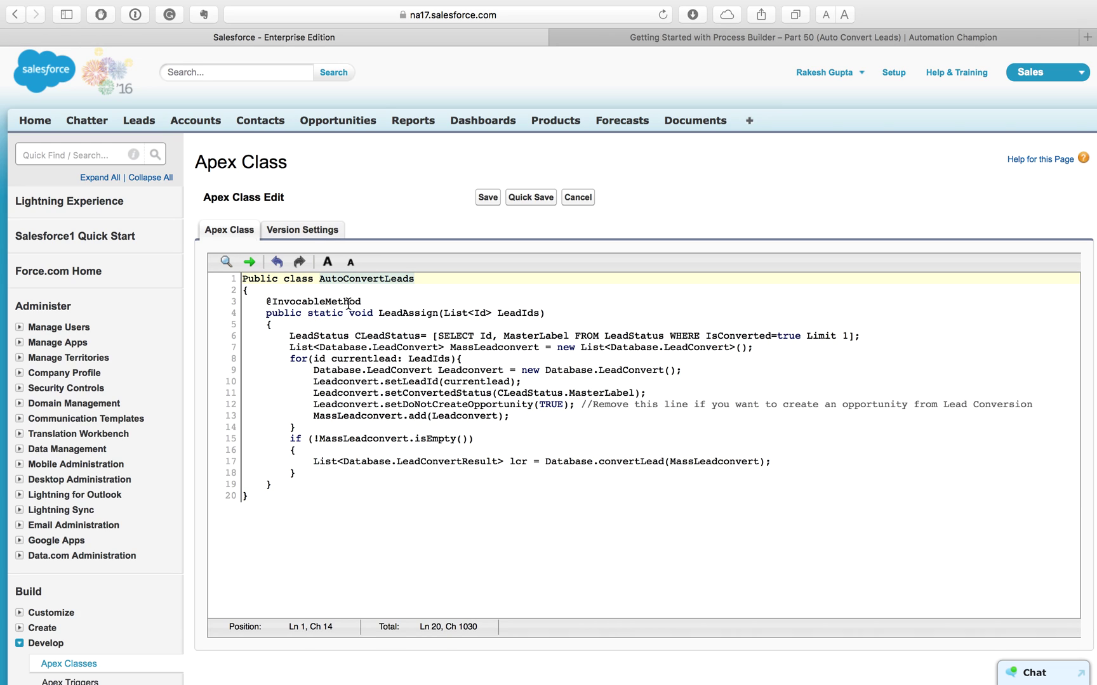
pyautogui.moveTo(372, 301); pyautogui.dragTo(269, 301)
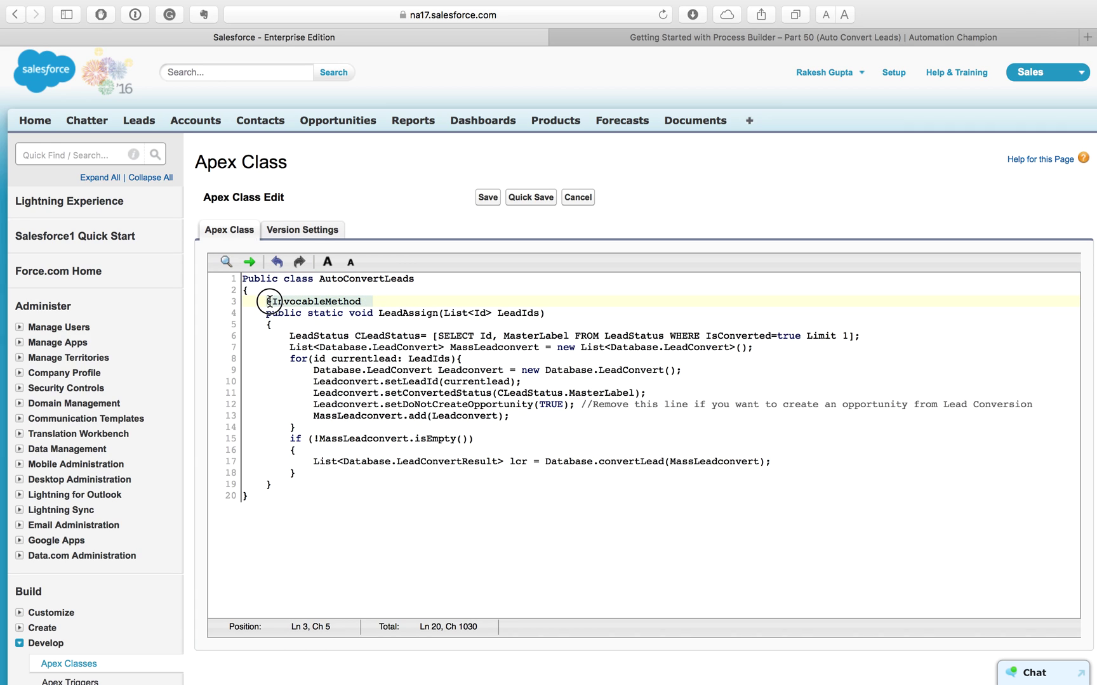
pyautogui.click(270, 301)
pyautogui.moveTo(445, 313); pyautogui.dragTo(488, 313)
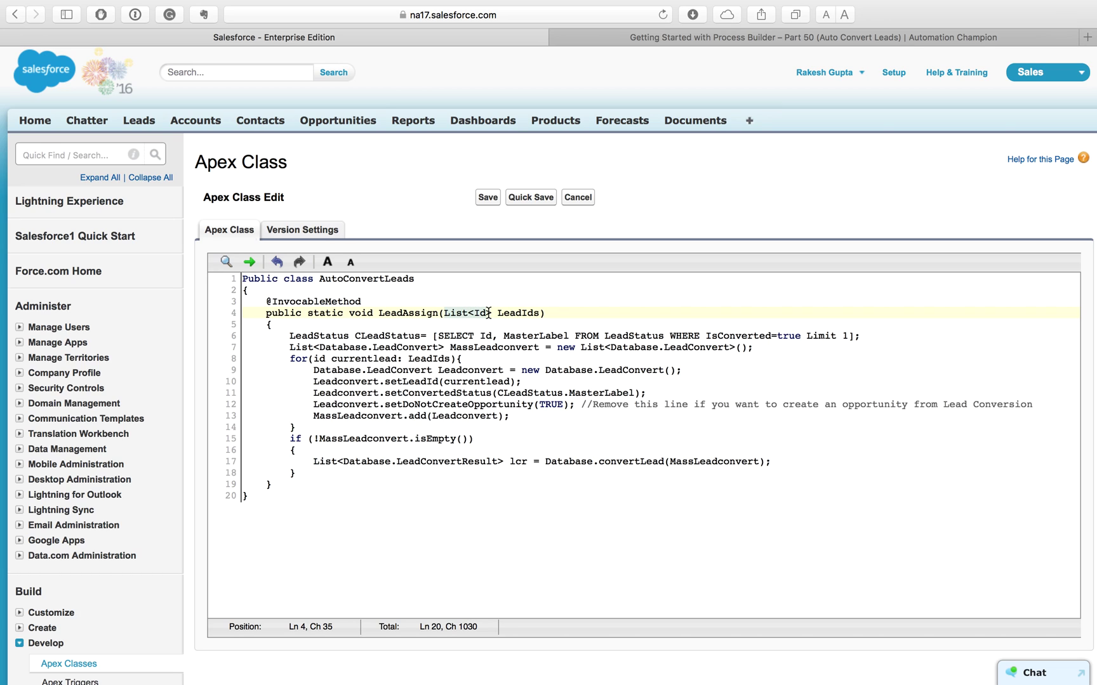
pyautogui.doubleClick(527, 314)
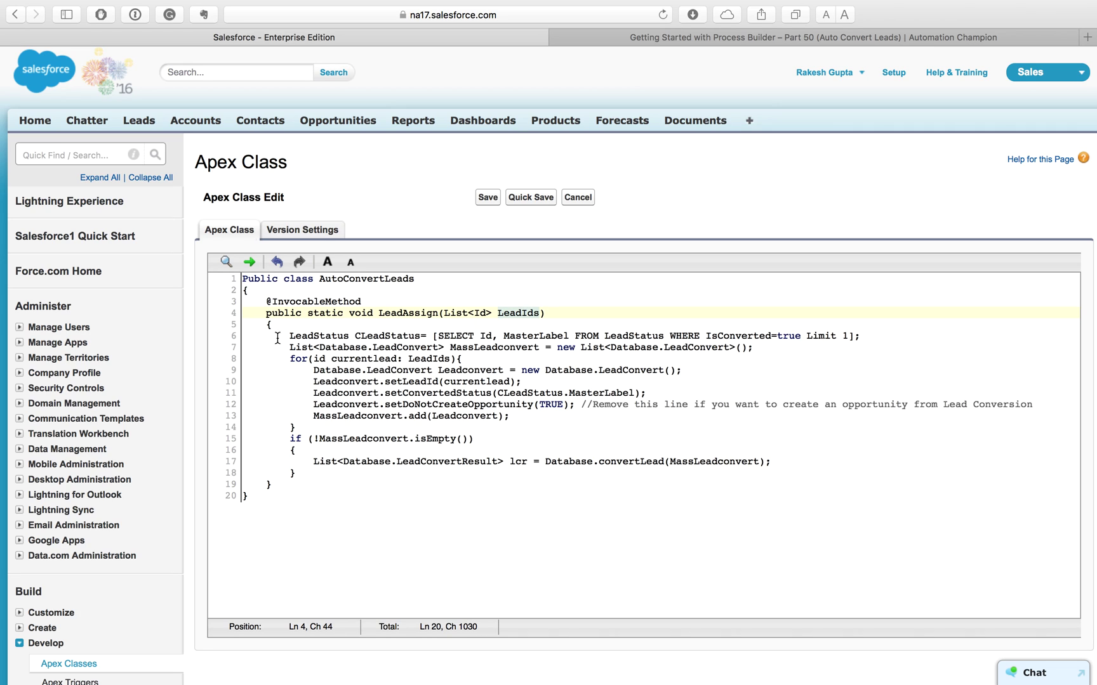
# Step: Walk through the LeadStatus query, the MassLeadconvert list and the loop over lead ids
pyautogui.doubleClick(325, 337)
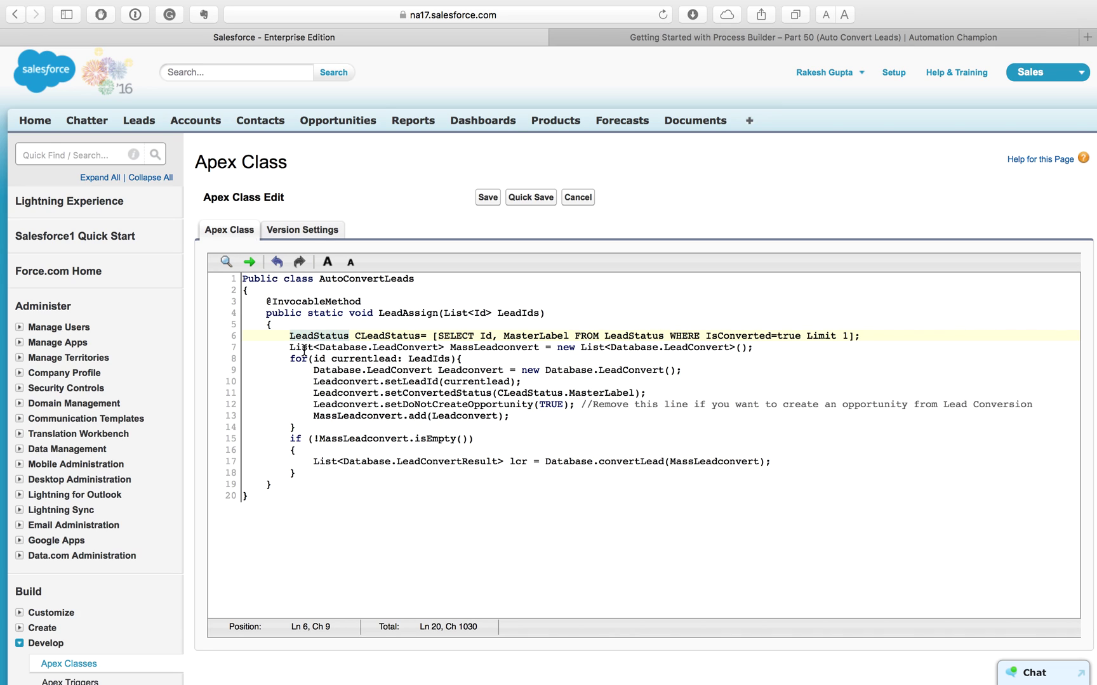
pyautogui.click(304, 349)
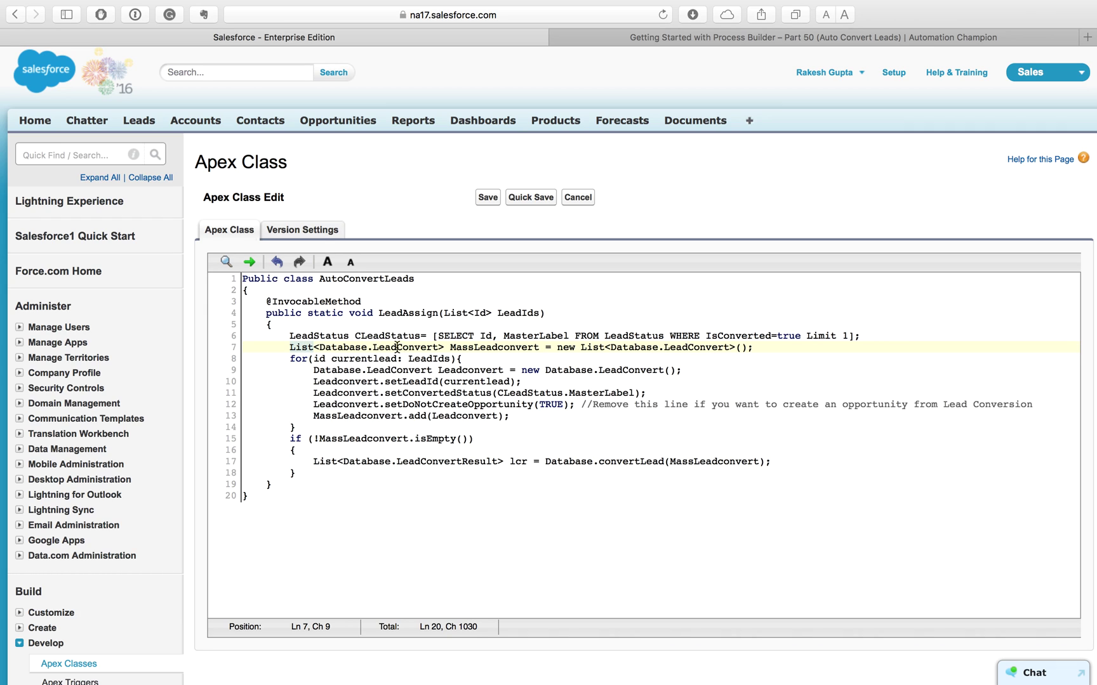
pyautogui.click(467, 343)
pyautogui.click(292, 359)
# Step: Walk through the Database.LeadConvert creation, setLeadId, setConvertedStatus and setDoNotCreateOpportunity lines
pyautogui.doubleClick(328, 370)
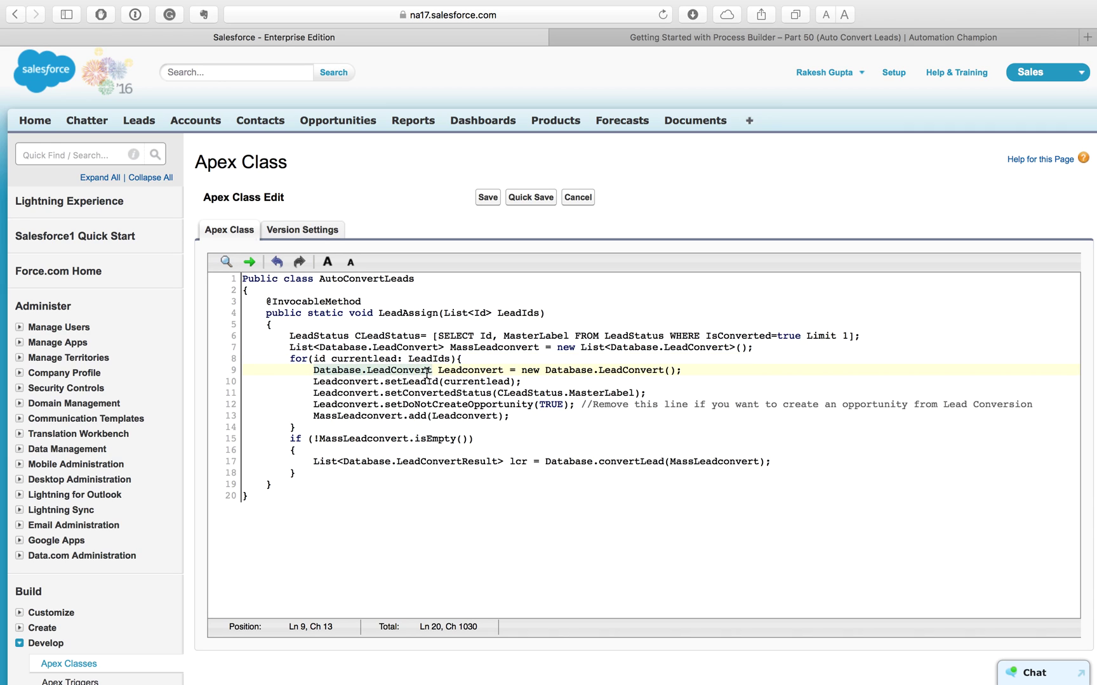
pyautogui.click(467, 371)
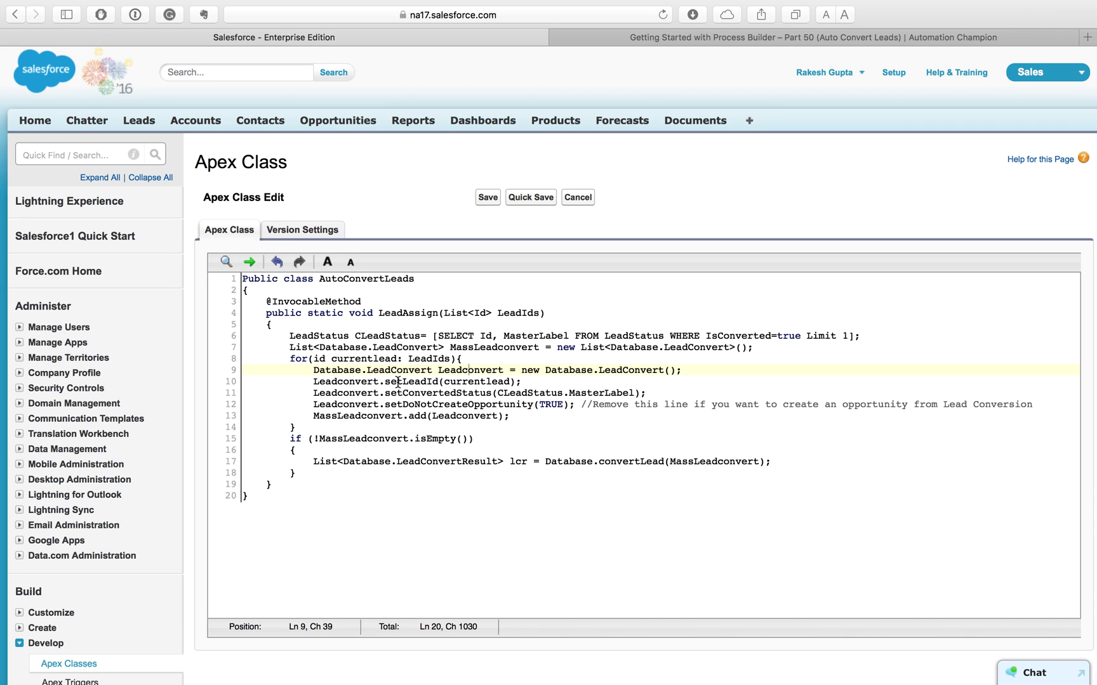
pyautogui.doubleClick(398, 381)
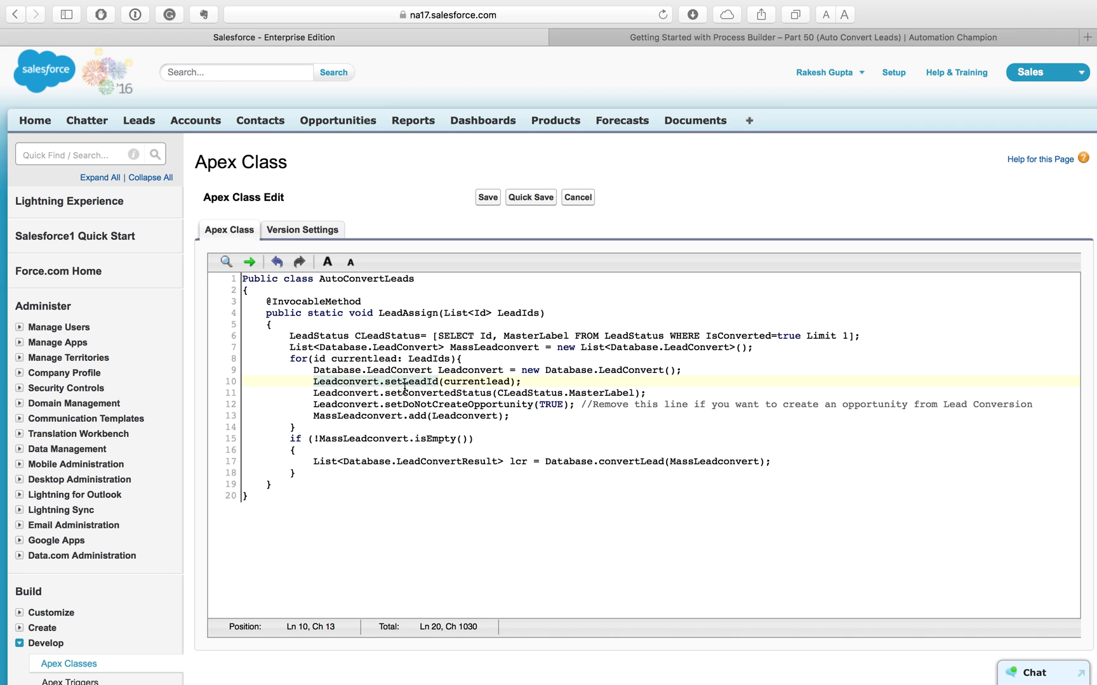
pyautogui.press('Down')
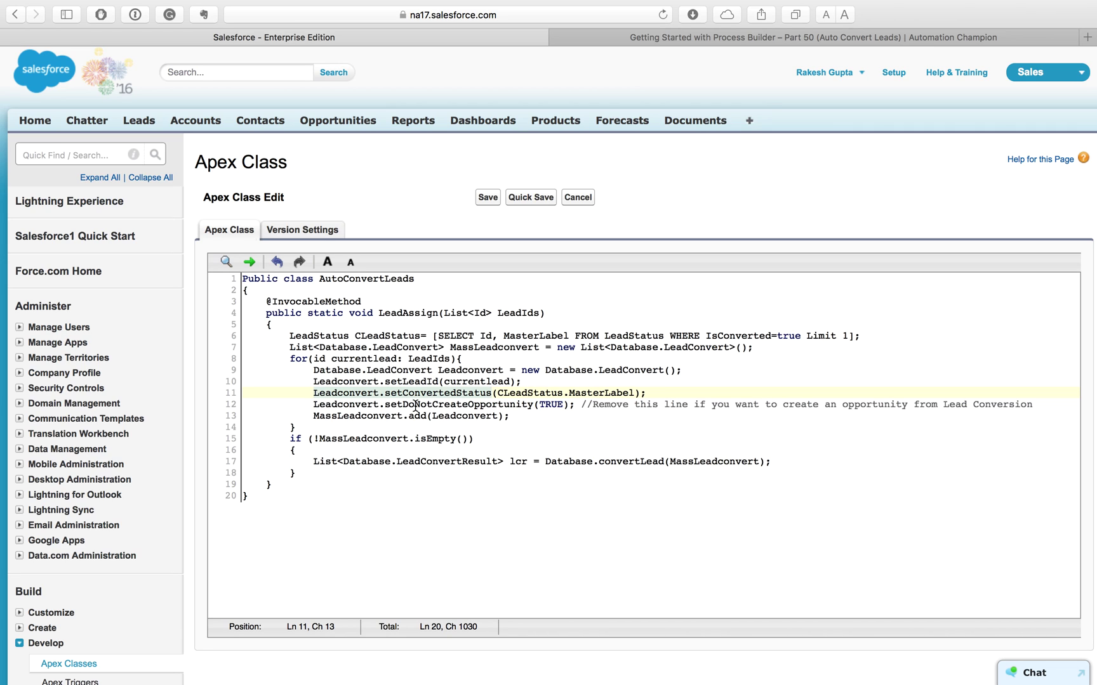
pyautogui.click(416, 405)
pyautogui.doubleClick(416, 405)
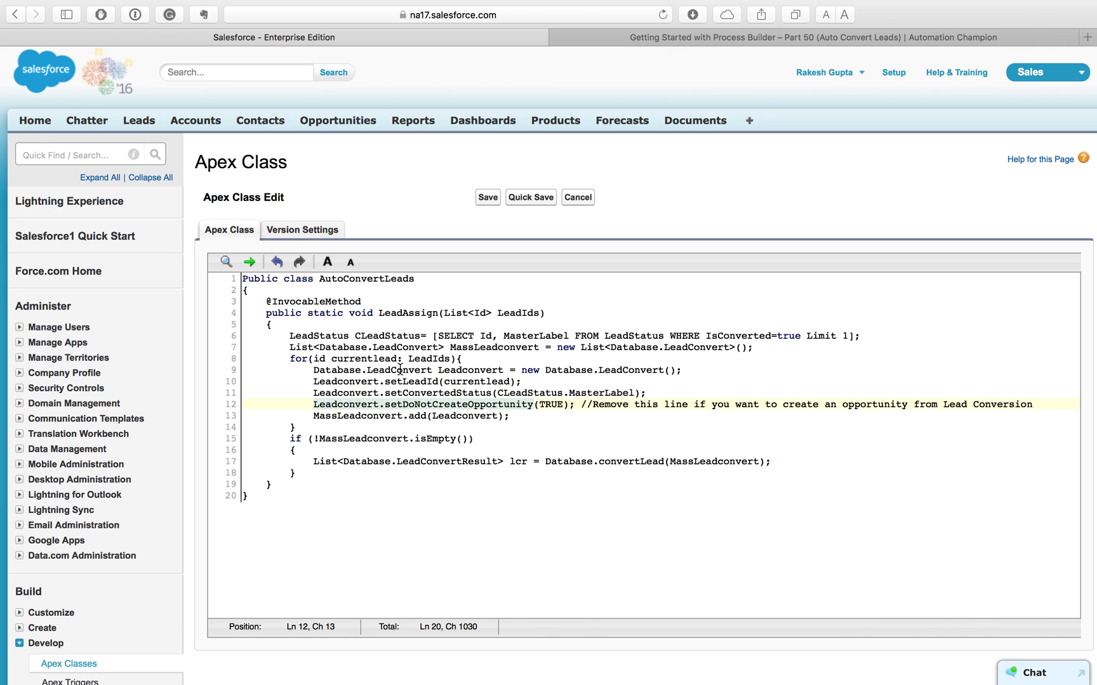
# Step: Review the MassLeadconvert list additions and empty-list check, then save the AutoConvertLeads class
pyautogui.click(376, 349)
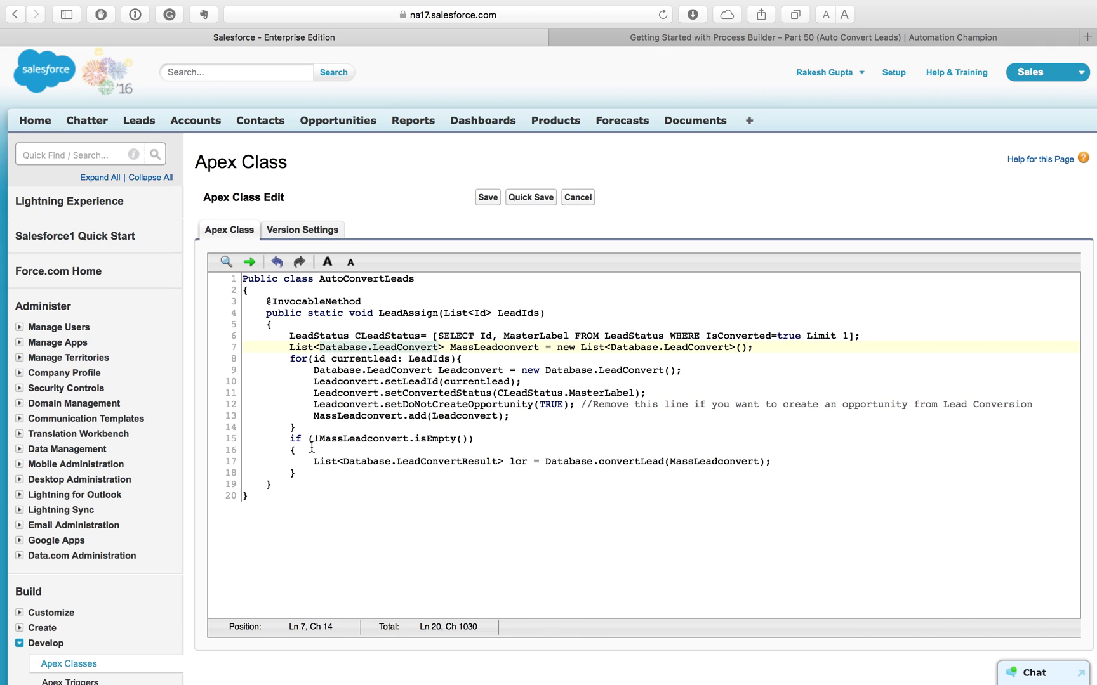
pyautogui.click(344, 439)
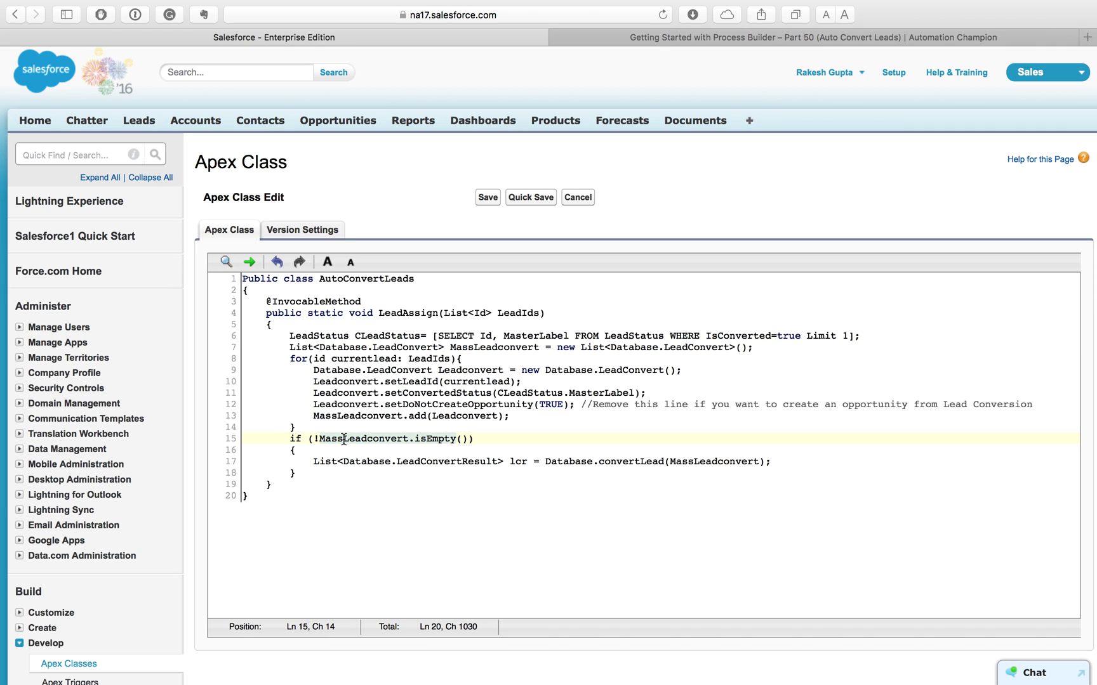
pyautogui.click(372, 416)
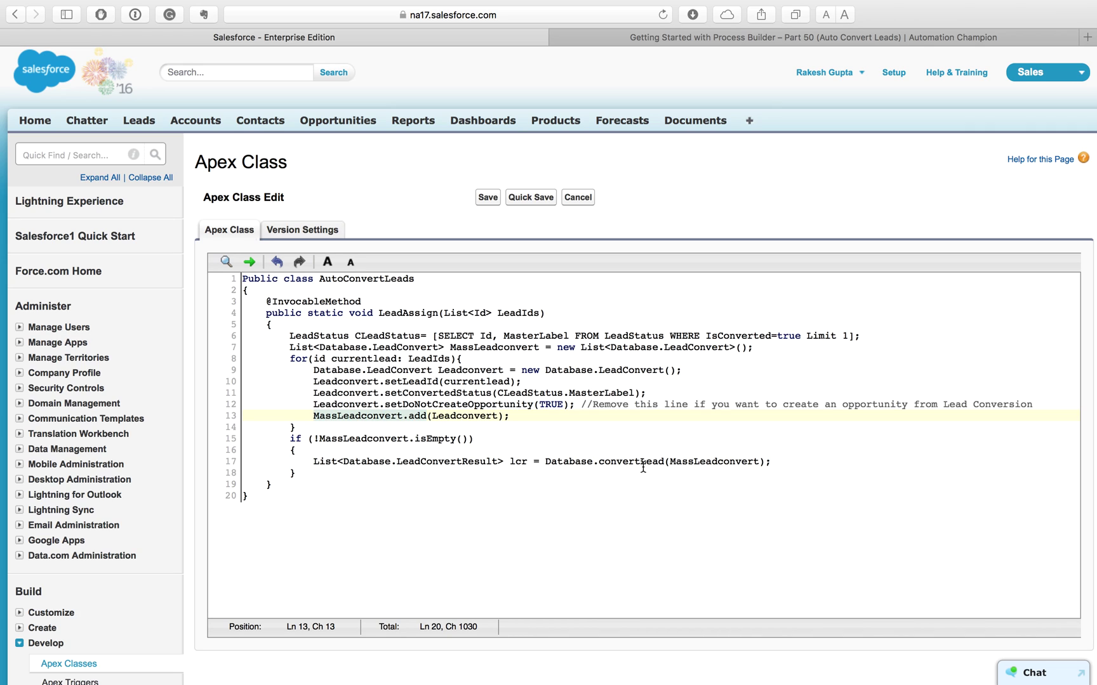
pyautogui.click(483, 199)
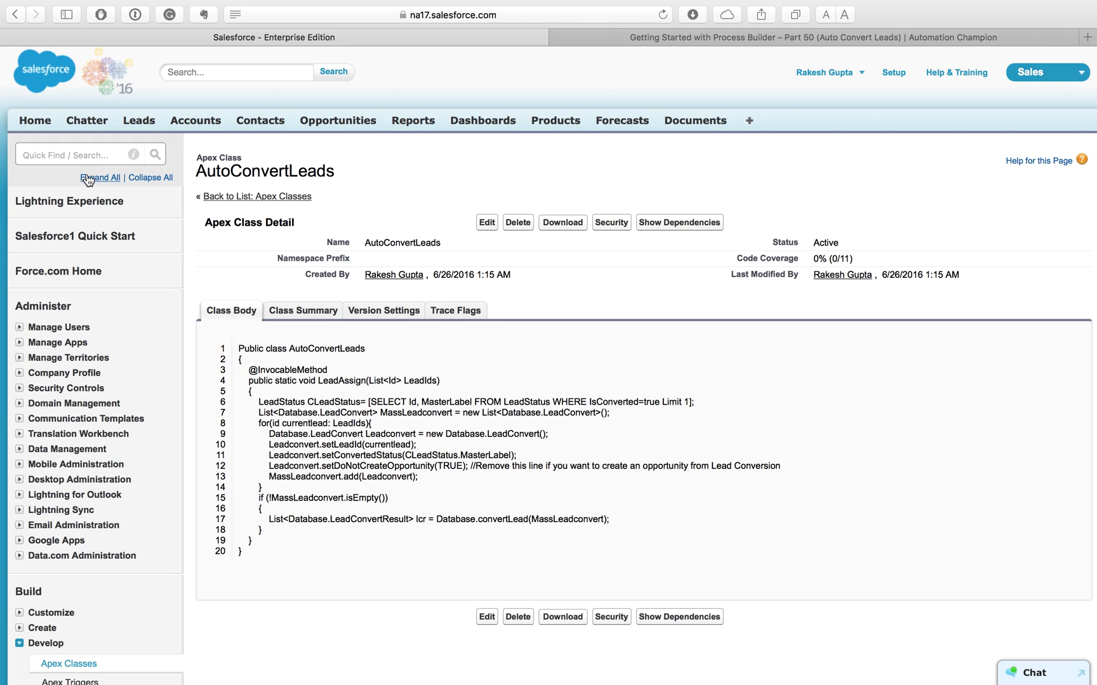
# Step: Open Process Builder by searching 'process builder' in Setup Quick Find
pyautogui.click(78, 159)
pyautogui.write('p')
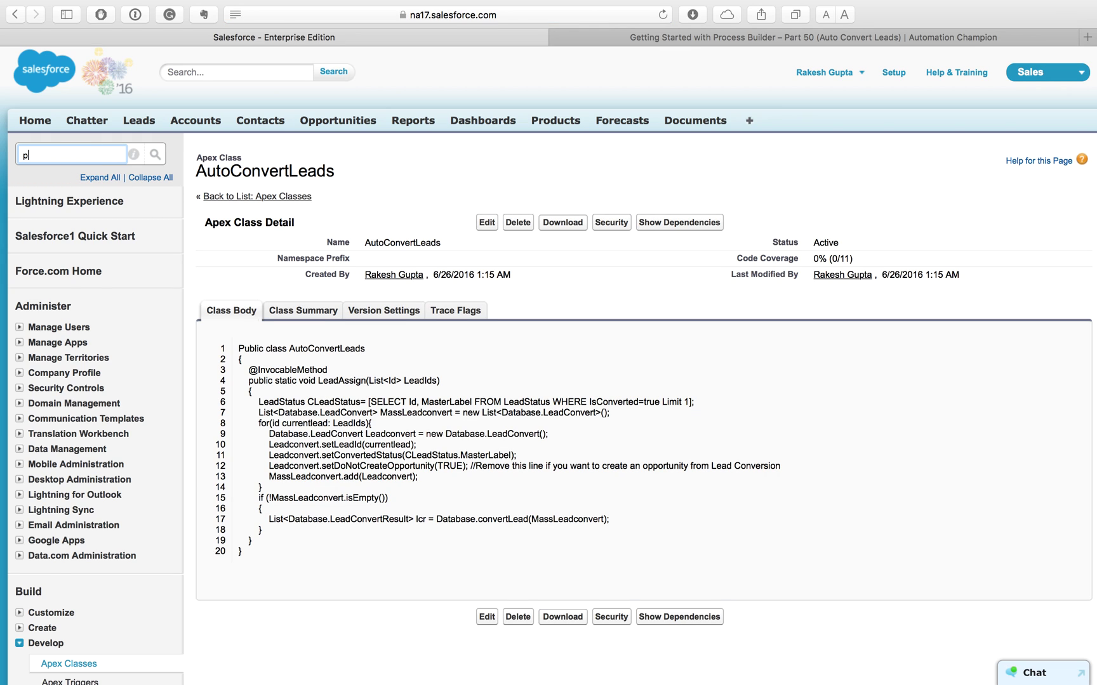
pyautogui.write('rocess ')
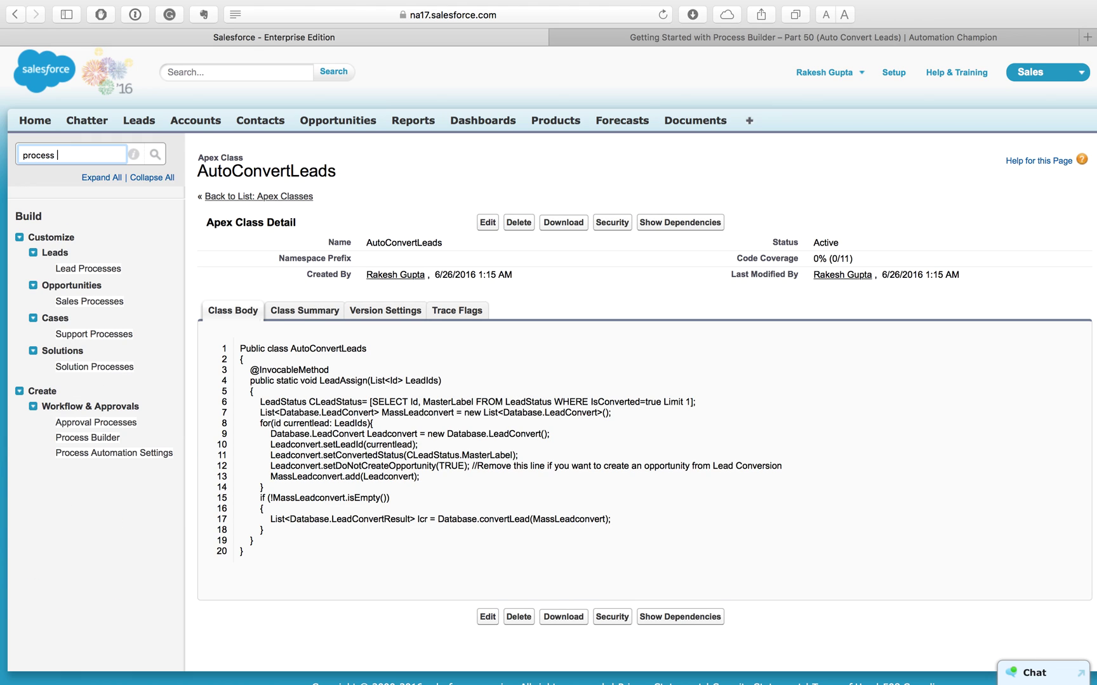
pyautogui.write('builder')
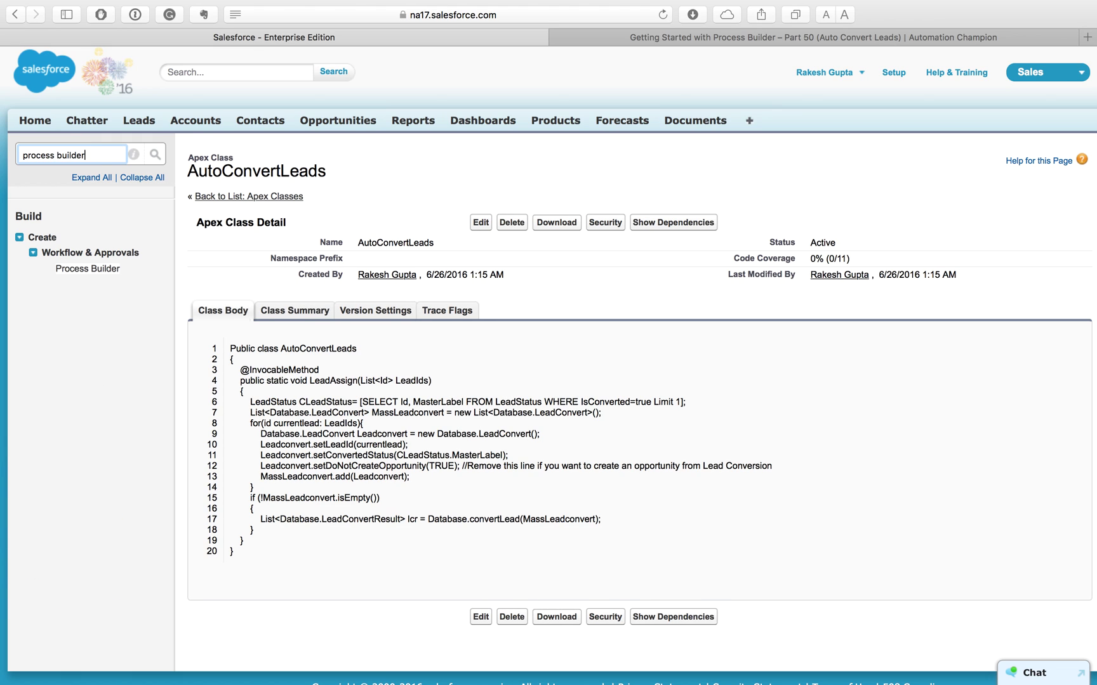
pyautogui.click(72, 271)
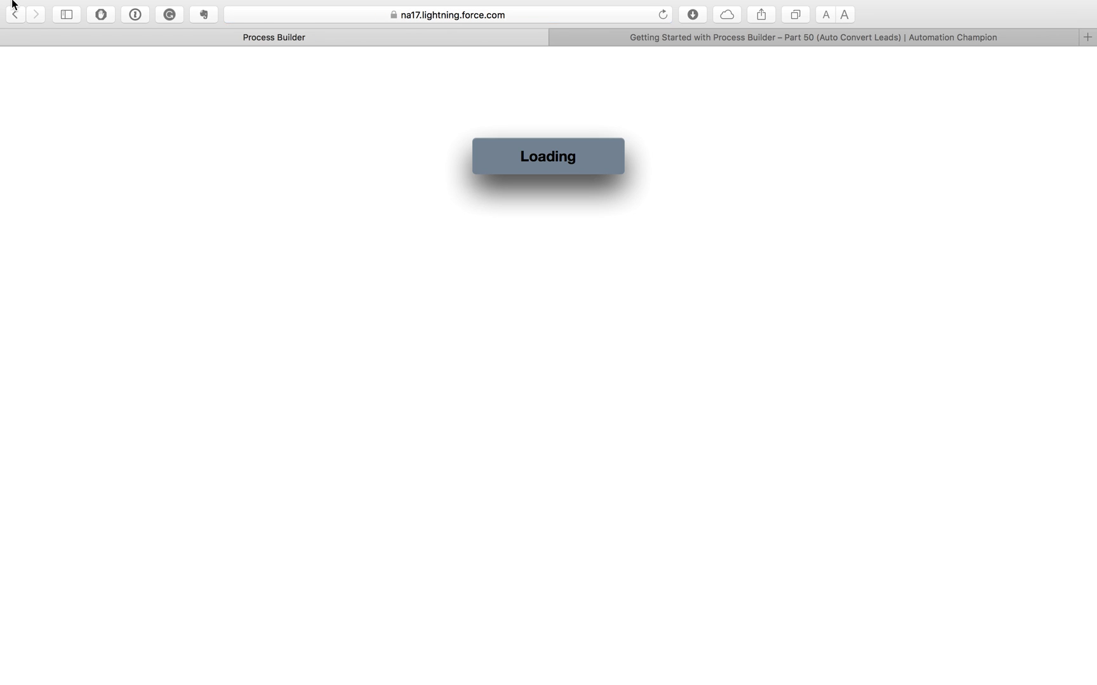
pyautogui.moveTo(14, 5)
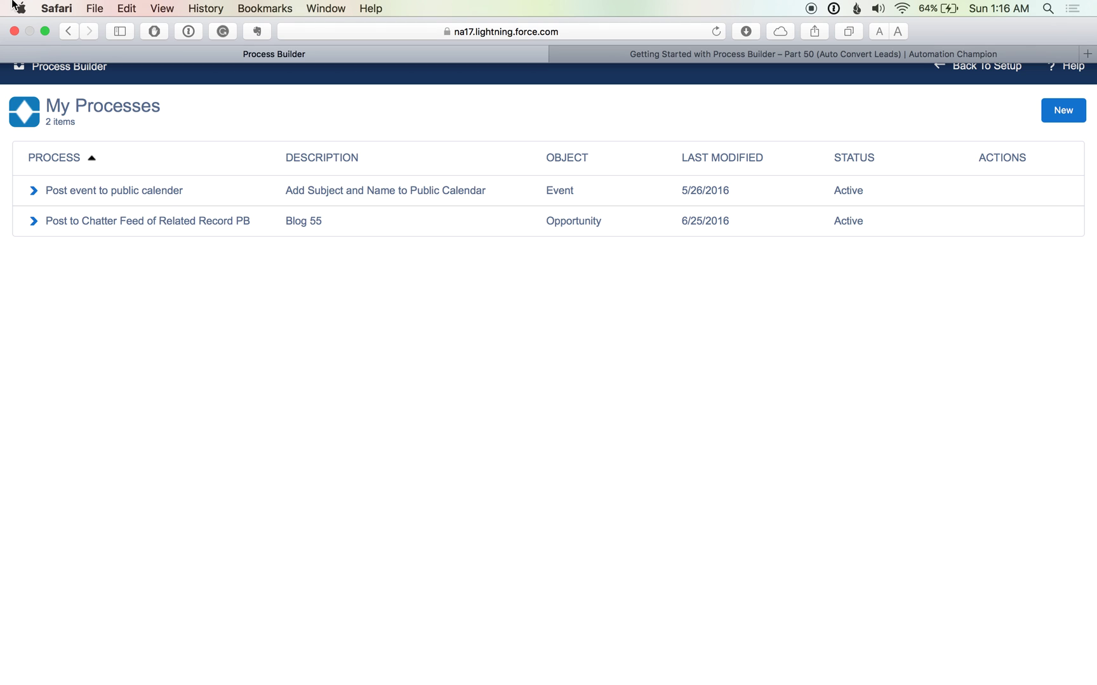
# Step: Create a new process named 'Auto Convert leads' with description 'Blog 50' and save it
pyautogui.click(1065, 117)
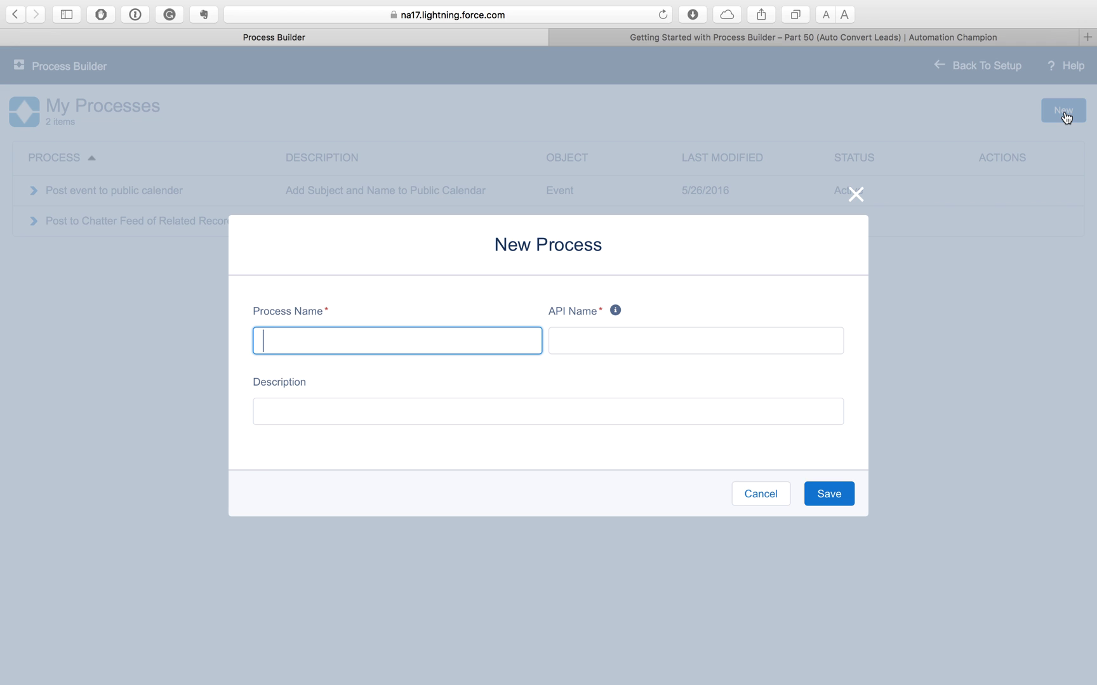
pyautogui.write('Auto Covert')
pyautogui.press('BackSpace')
pyautogui.press('BackSpace')
pyautogui.press('BackSpace')
pyautogui.press('BackSpace')
pyautogui.press('BackSpace')
pyautogui.write('nvert leads')
pyautogui.click(622, 405)
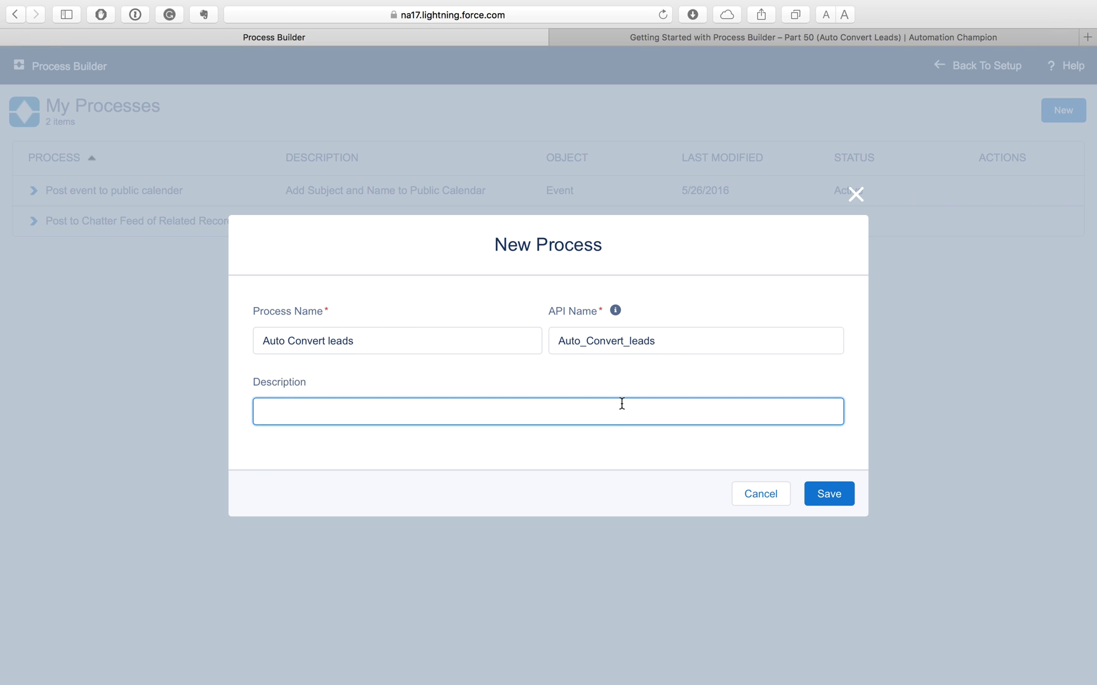
pyautogui.write('Blog 50')
pyautogui.click(844, 502)
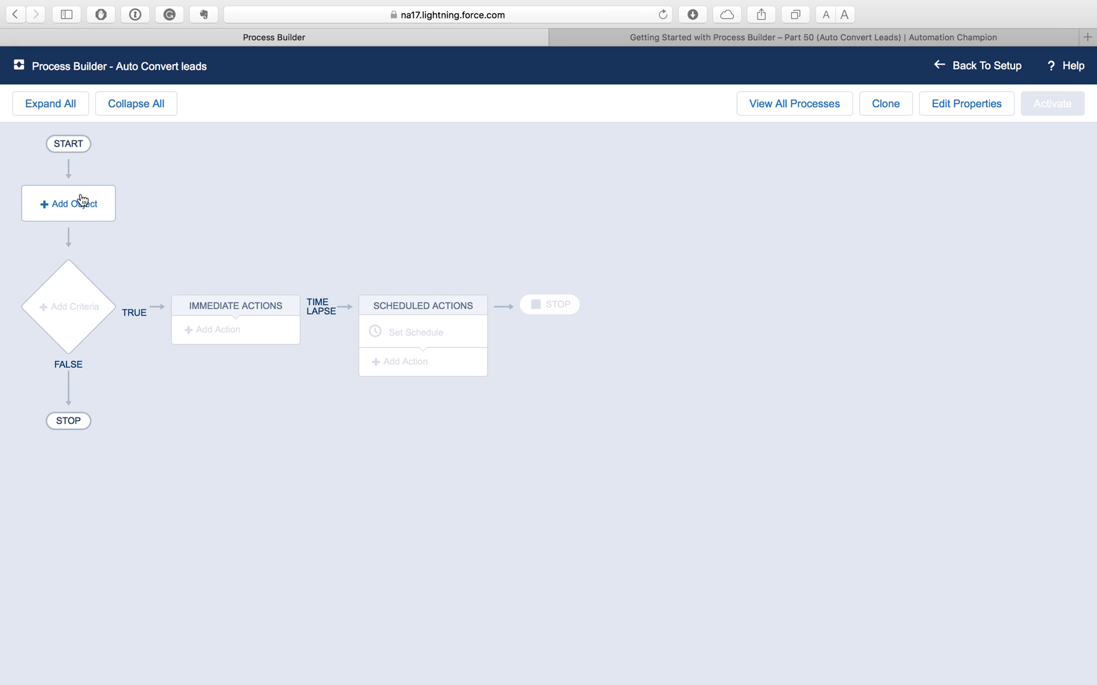
# Step: Set Lead as the process object, starting when a record is created or edited
pyautogui.click(81, 201)
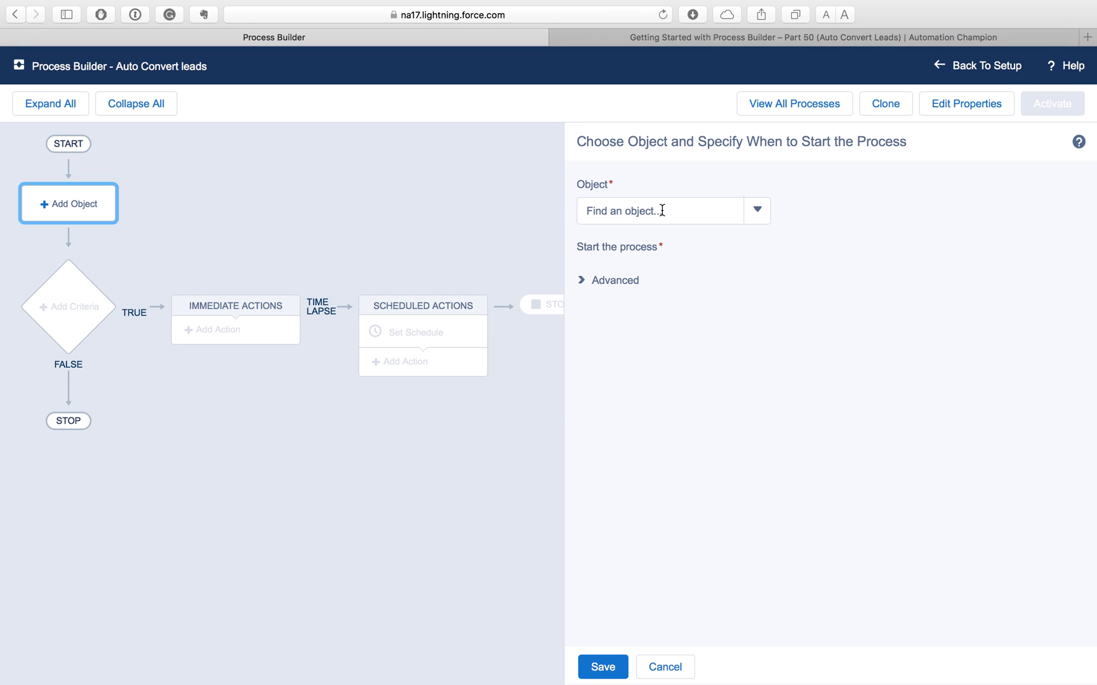
pyautogui.click(662, 210)
pyautogui.write('lead')
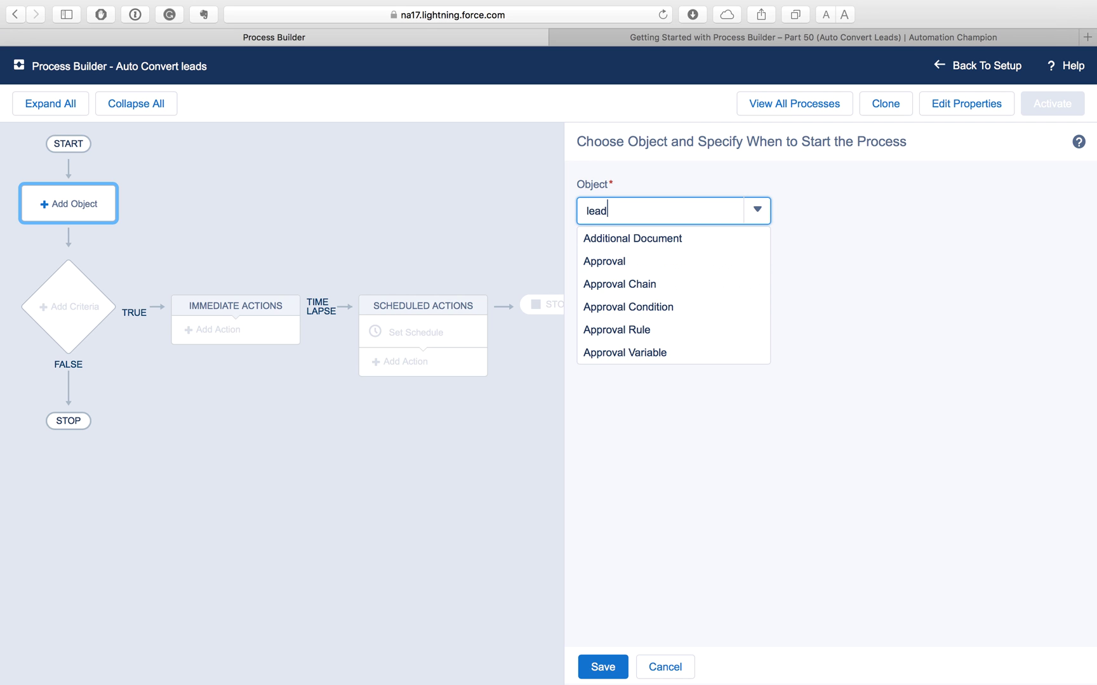
pyautogui.click(657, 245)
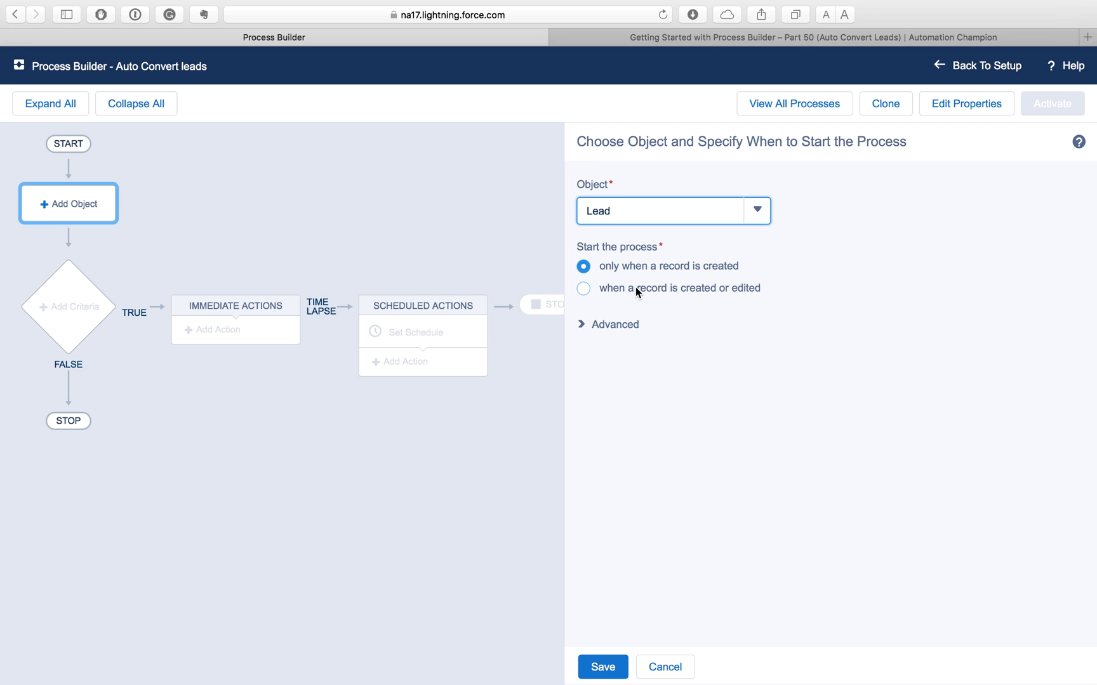
pyautogui.click(583, 289)
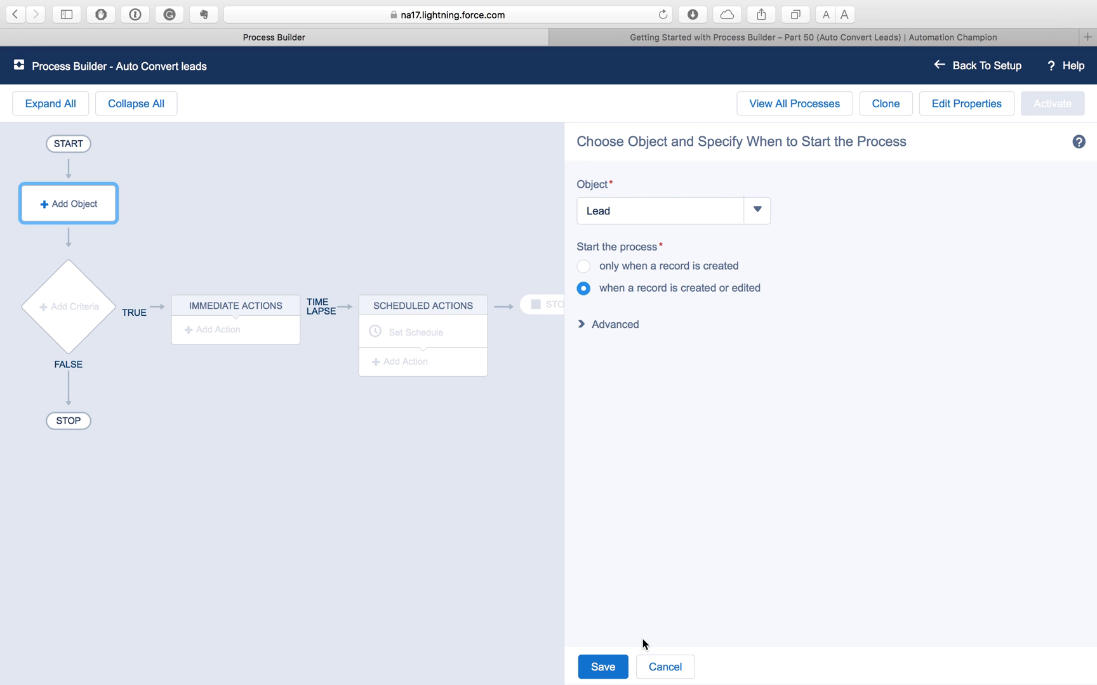
pyautogui.click(603, 667)
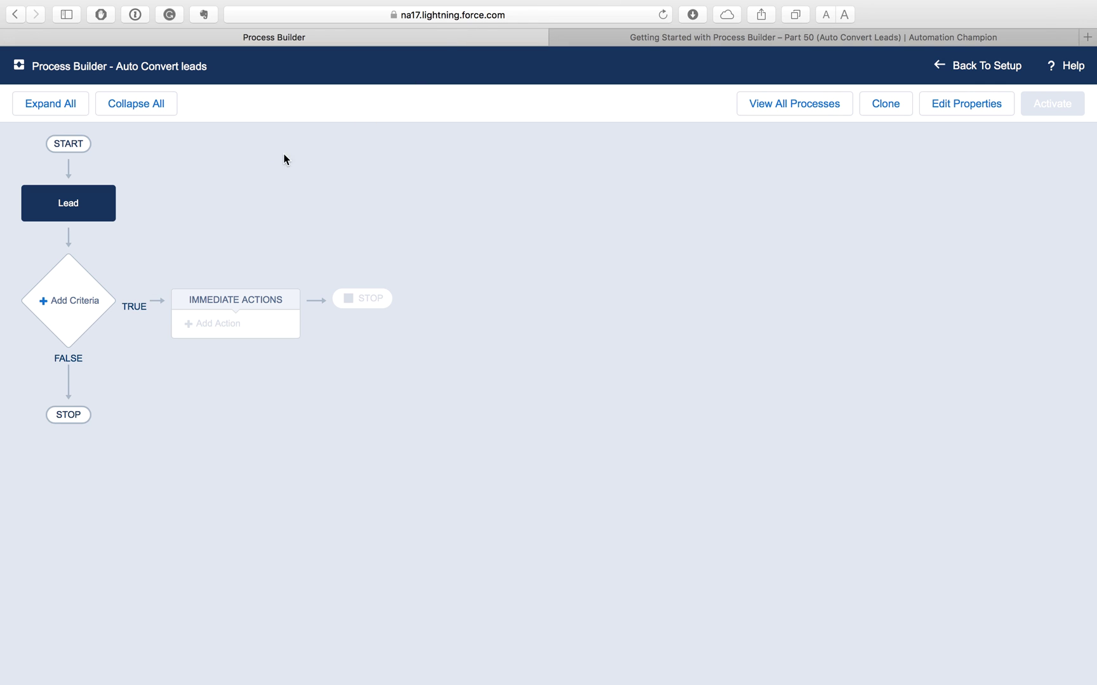
# Step: Add a criteria node named 'Lead Rating Equals to Hot'
pyautogui.click(72, 297)
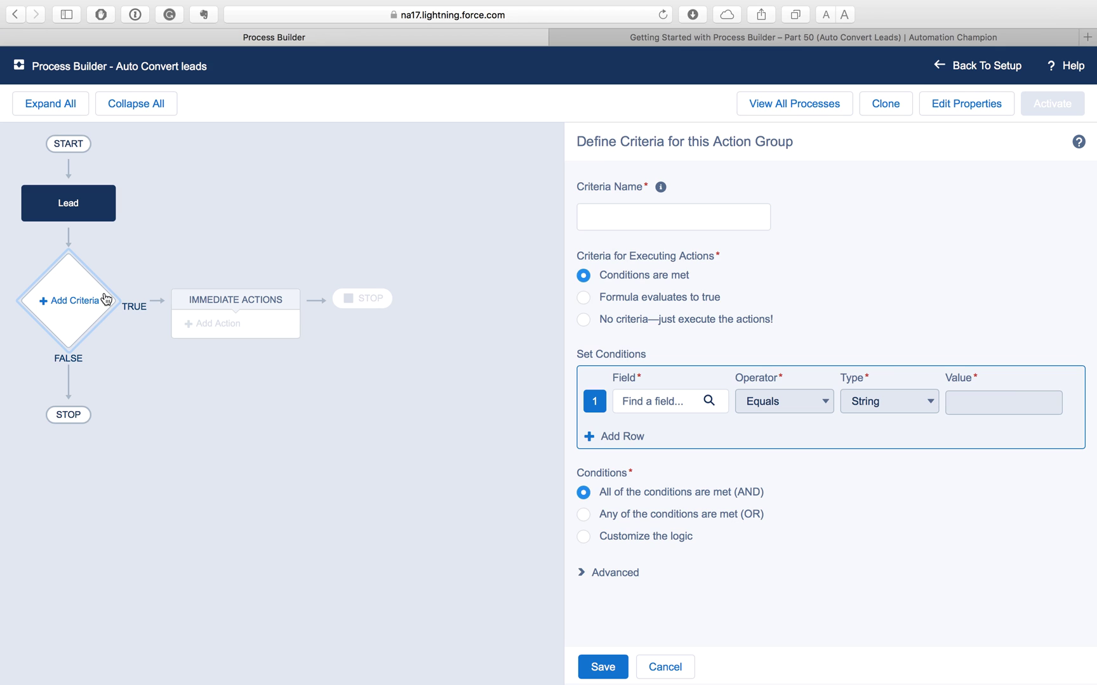
pyautogui.click(657, 220)
pyautogui.write('Lead R')
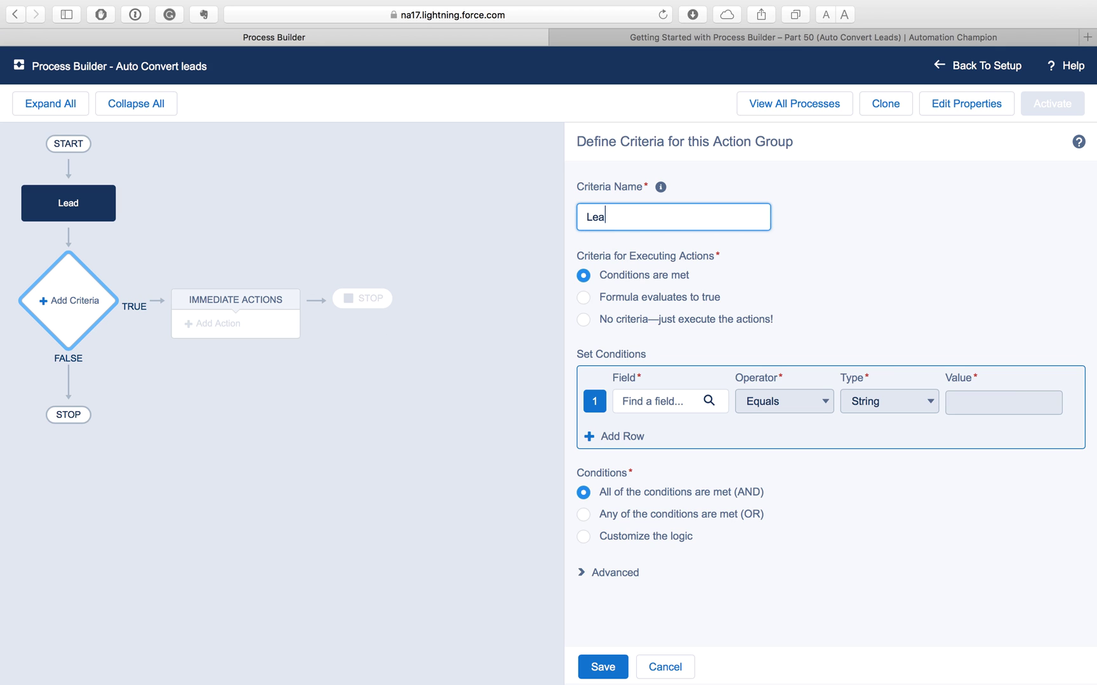
pyautogui.write('ating Equals to Hot')
# Step: Set the condition to Lead Rating Equals Hot and save the criteria
pyautogui.click(660, 402)
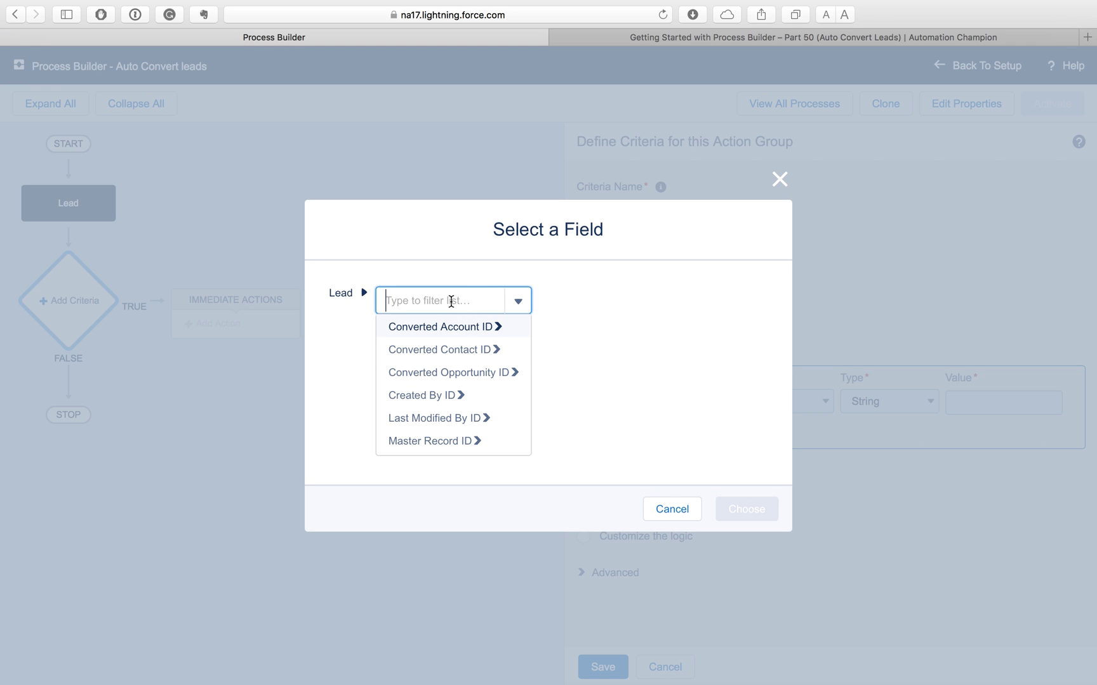
pyautogui.write('rating')
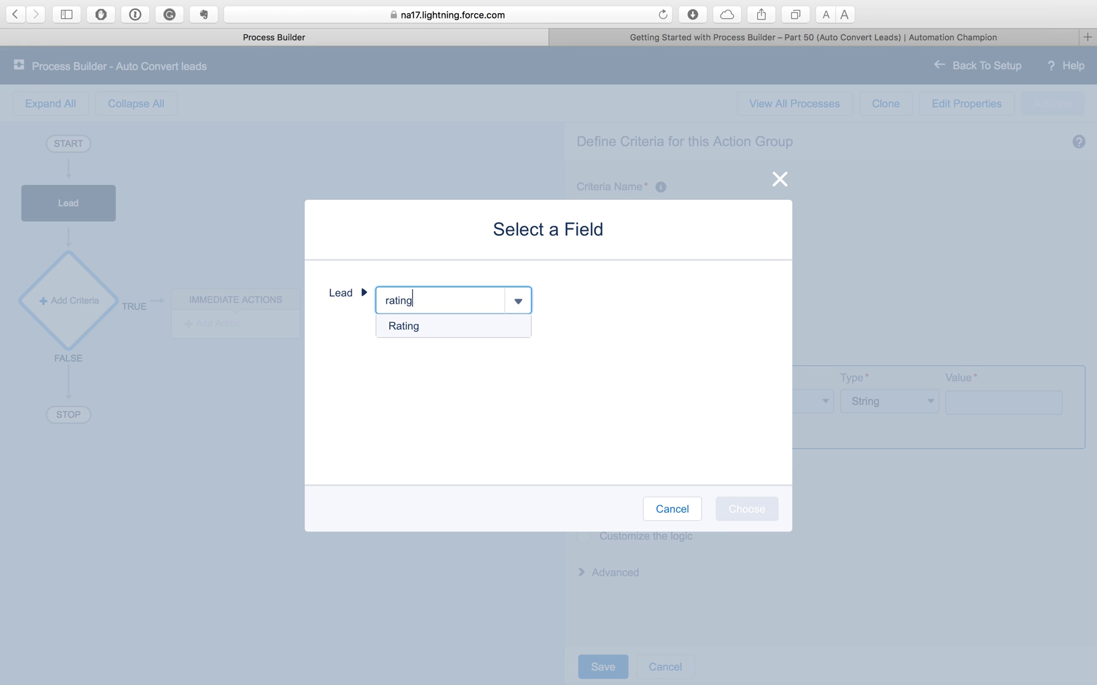
pyautogui.click(424, 327)
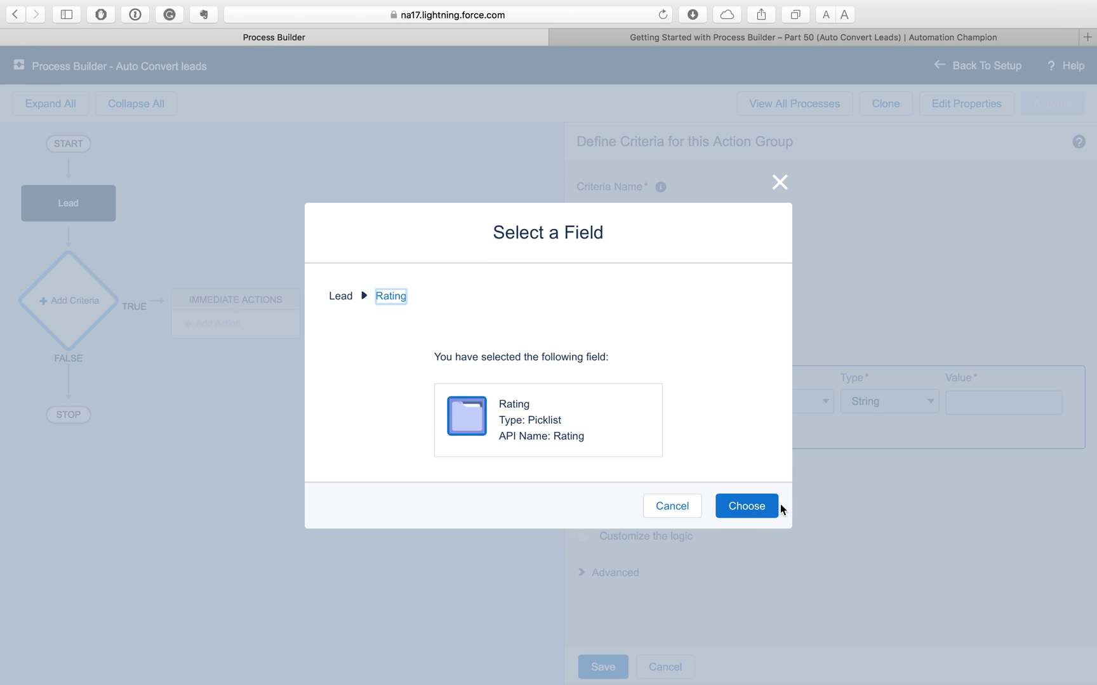
pyautogui.click(746, 507)
pyautogui.click(956, 401)
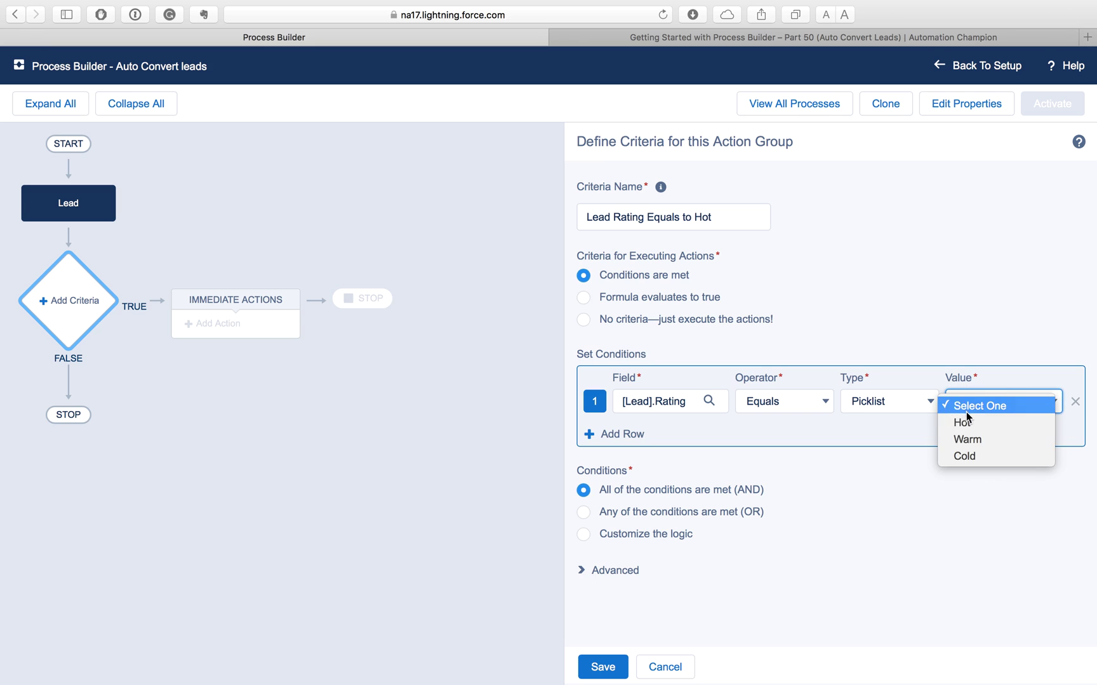
pyautogui.click(968, 418)
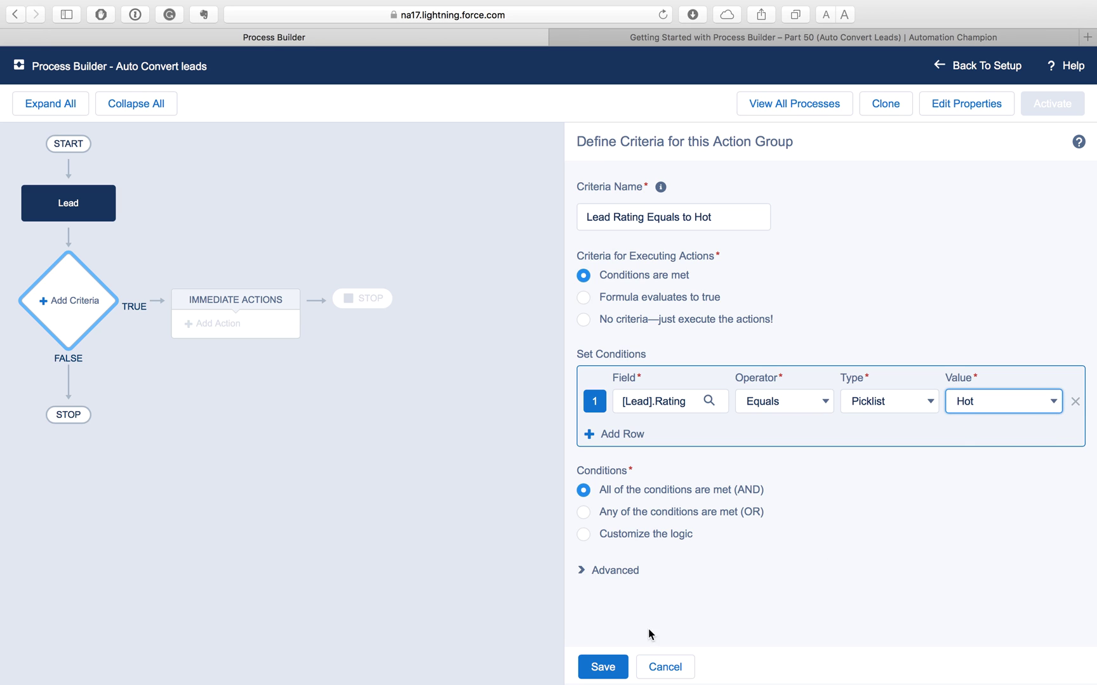
pyautogui.click(591, 571)
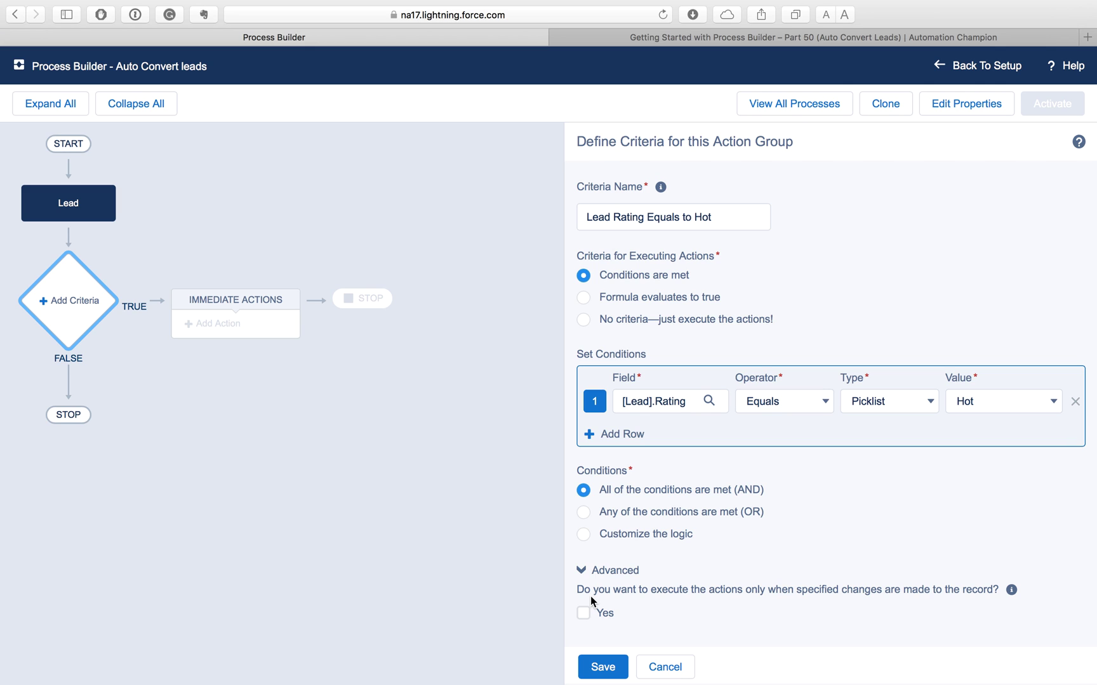
pyautogui.click(612, 671)
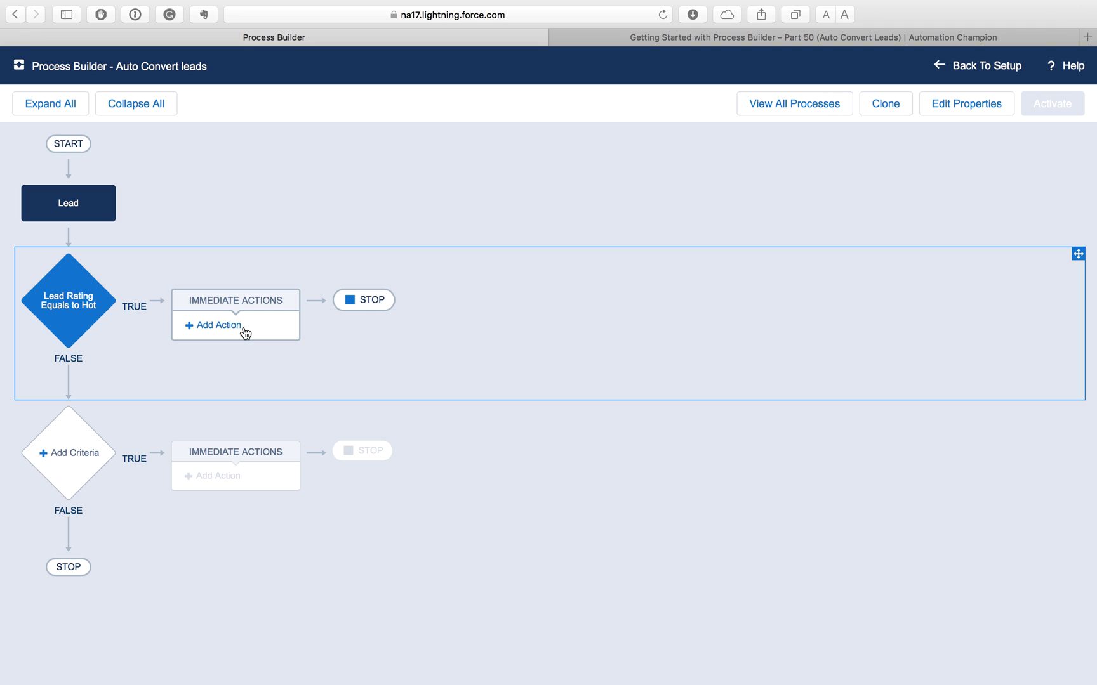
# Step: Add an Apex action named 'Auto Convert Lead Class Execution' calling the AutoConvertLeads class
pyautogui.click(245, 331)
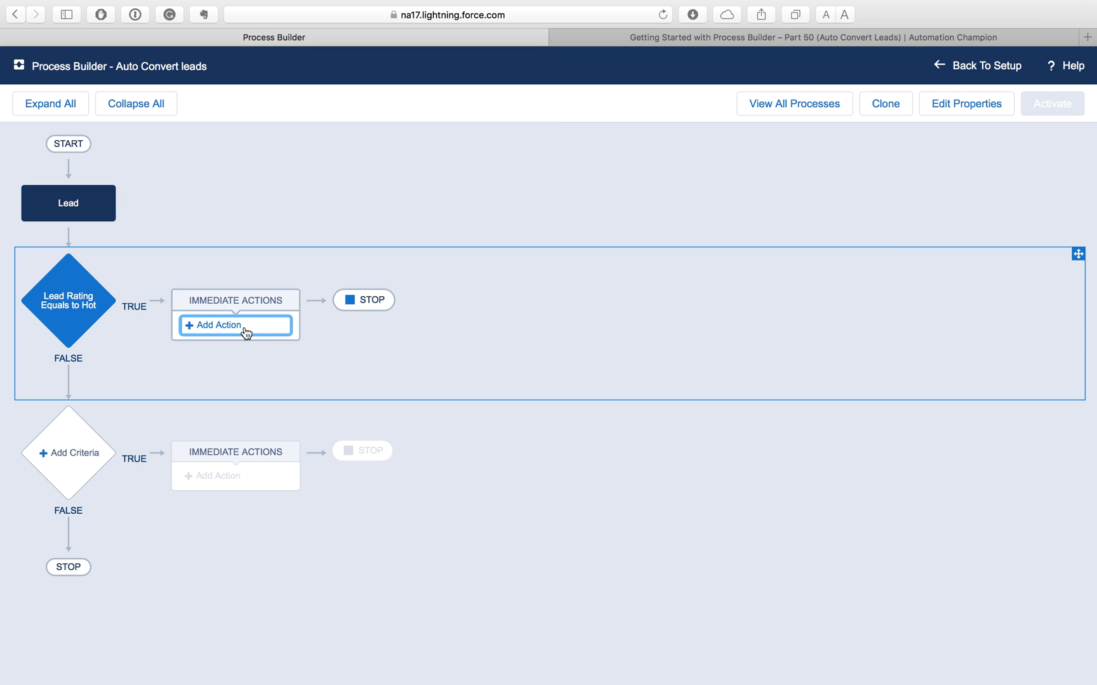
pyautogui.click(670, 210)
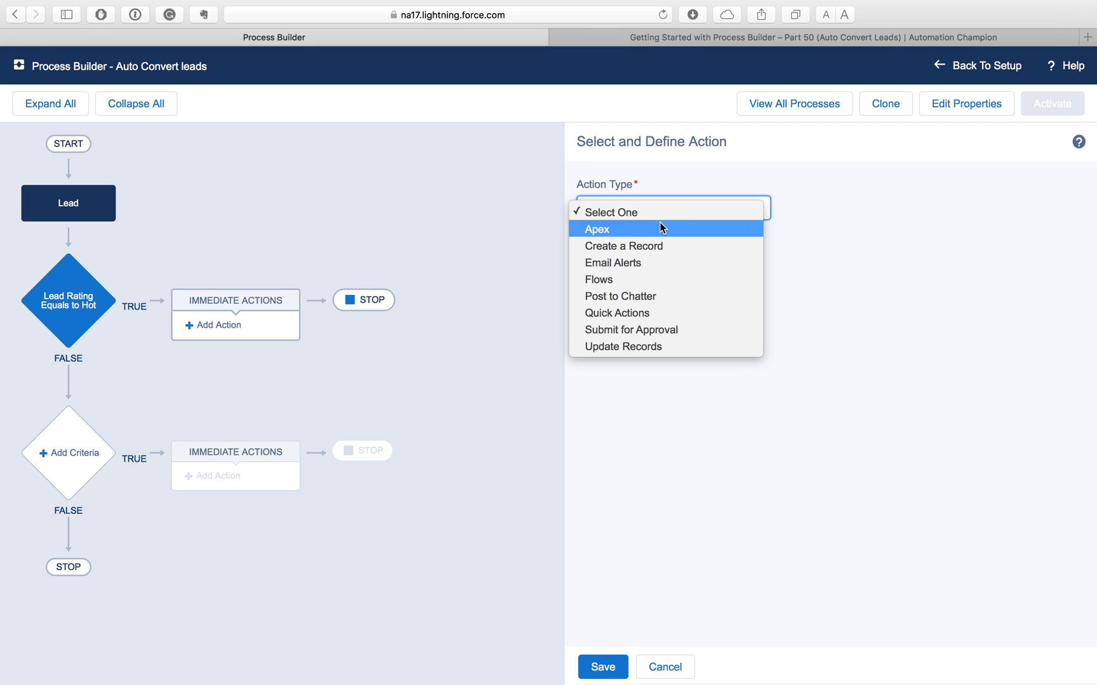
pyautogui.click(654, 230)
pyautogui.click(639, 275)
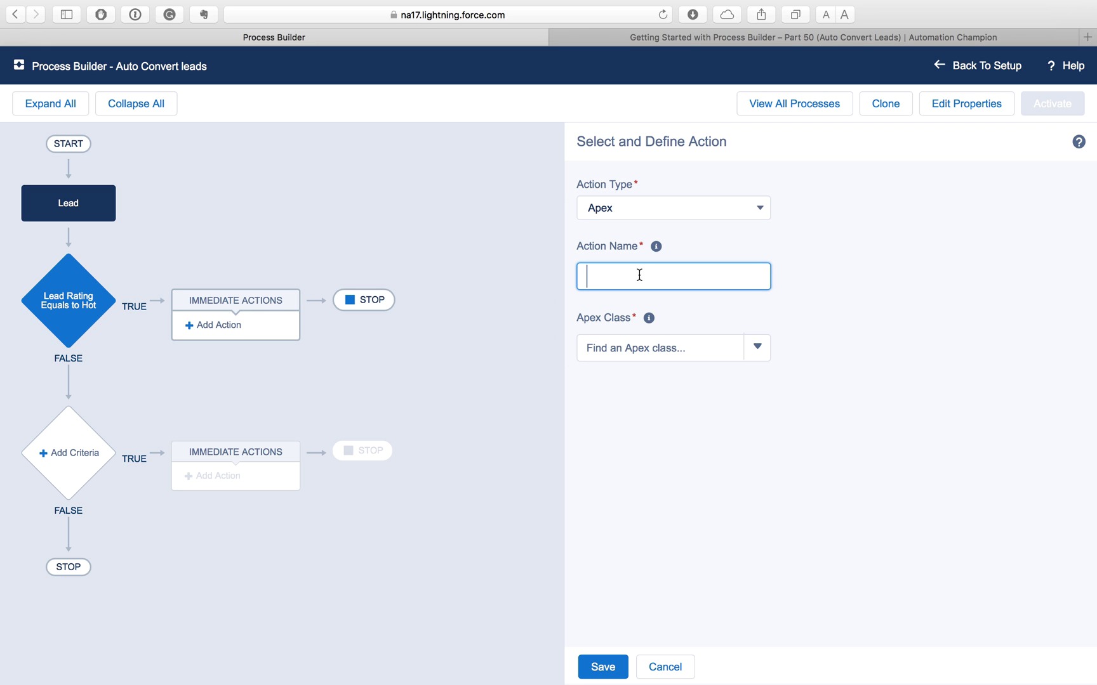
pyautogui.write('Auto Convert Lead Class Execution')
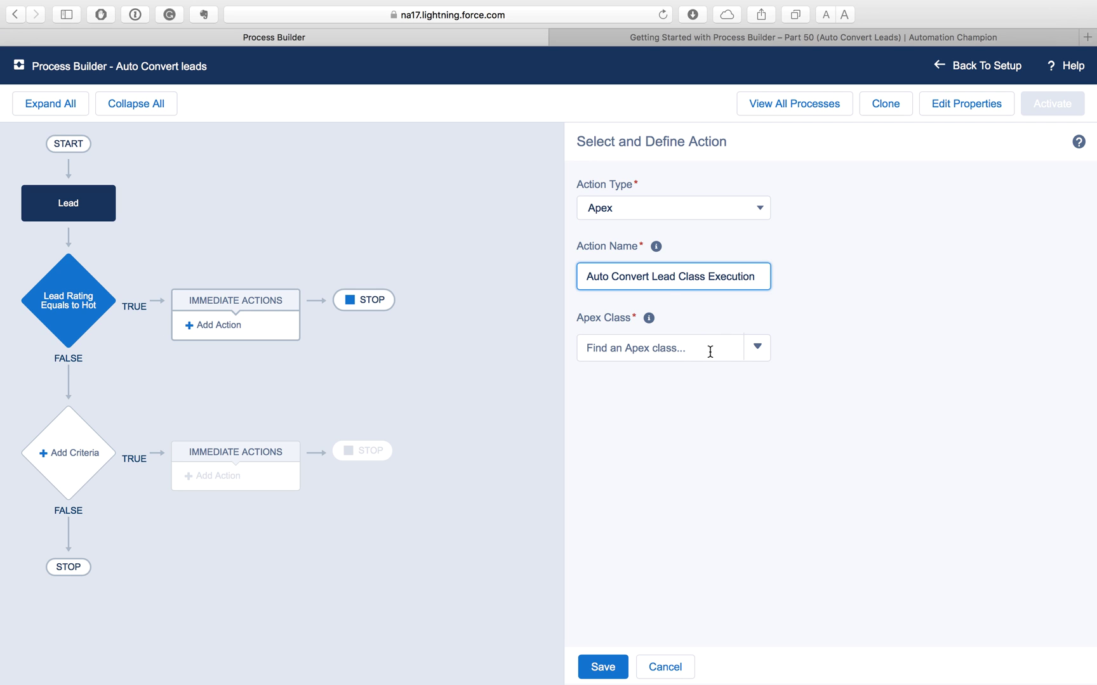
pyautogui.click(657, 349)
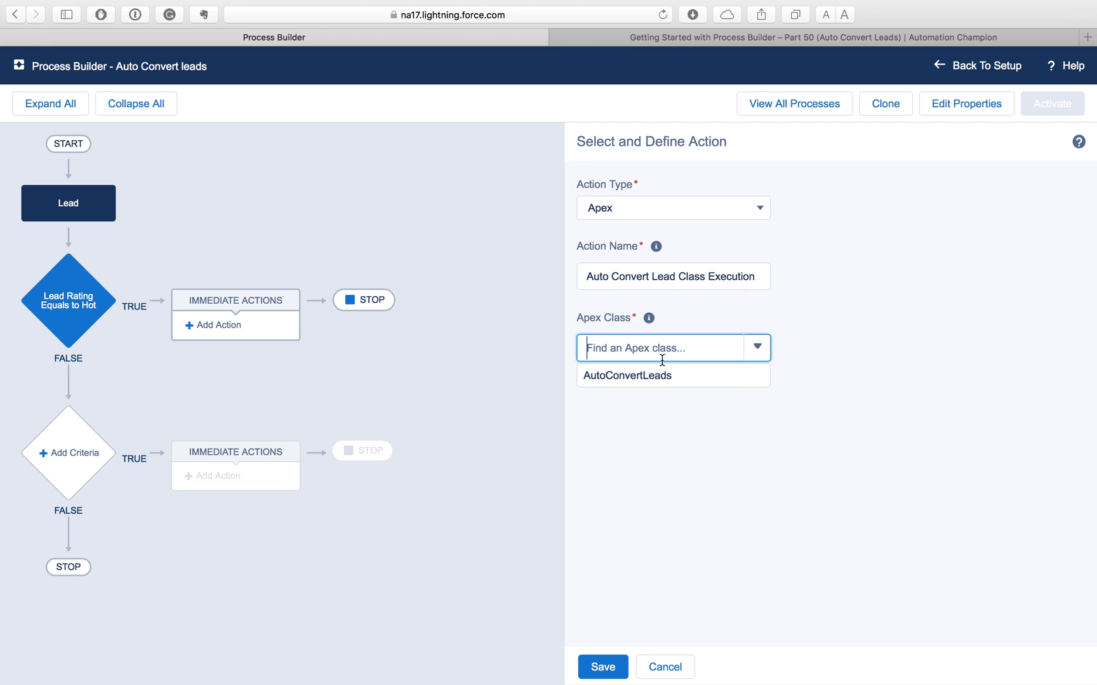
pyautogui.click(631, 378)
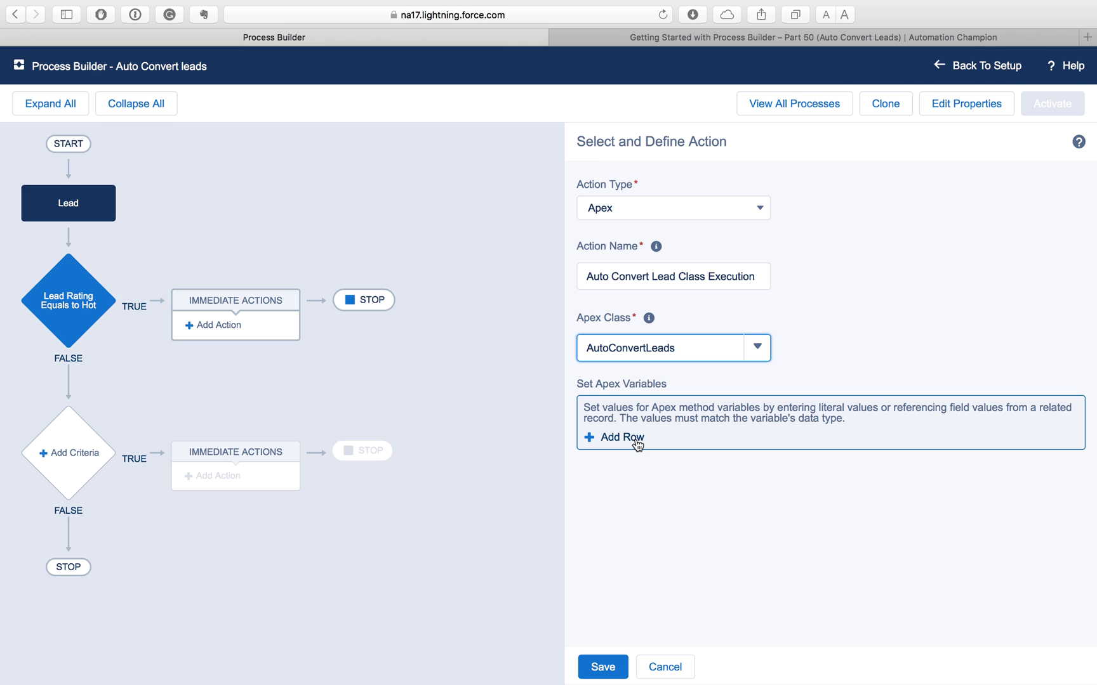
# Step: Set the action's LeadIds variable to the field reference [Lead].Id and save the action
pyautogui.click(637, 442)
pyautogui.click(648, 435)
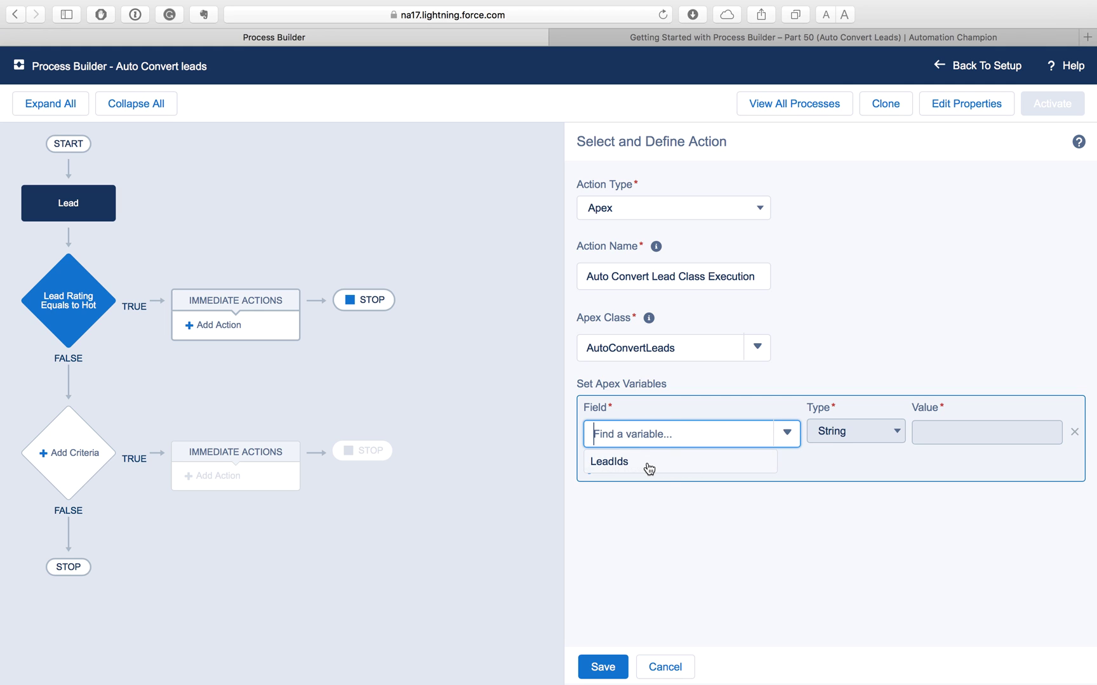
pyautogui.click(647, 465)
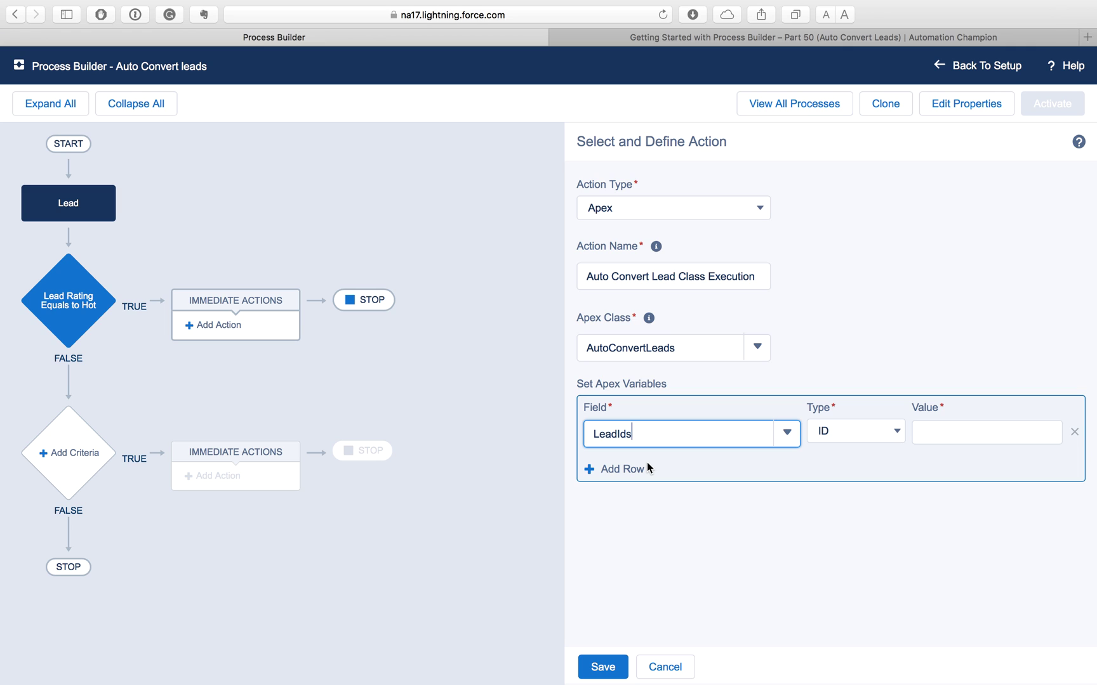
pyautogui.click(876, 433)
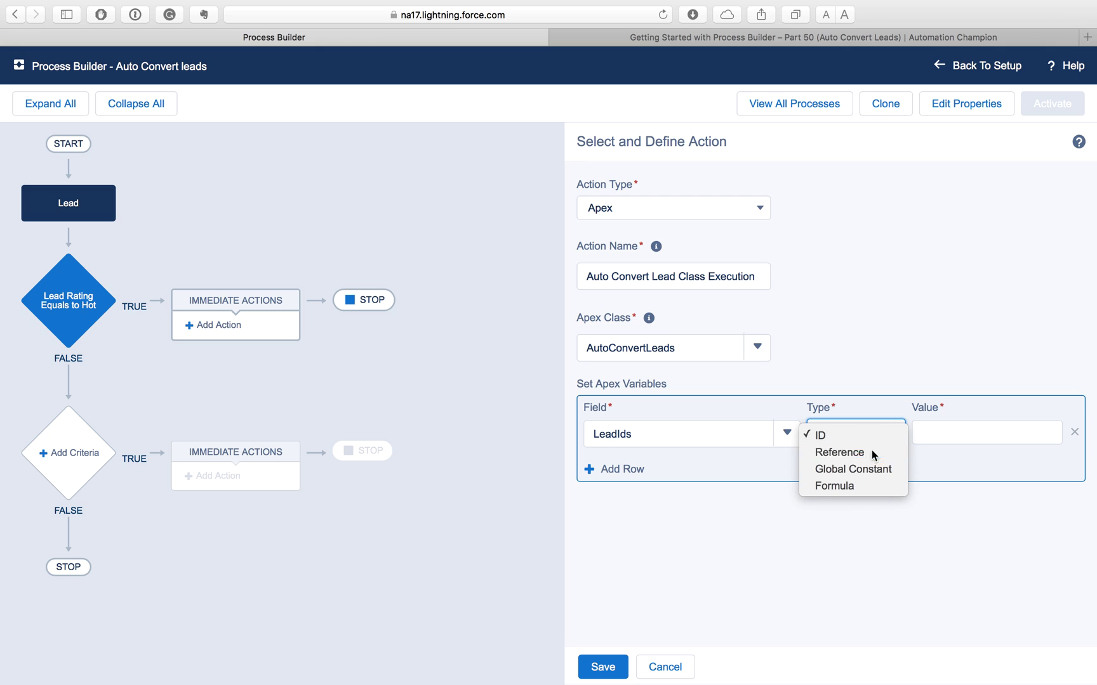
pyautogui.click(871, 450)
pyautogui.click(946, 432)
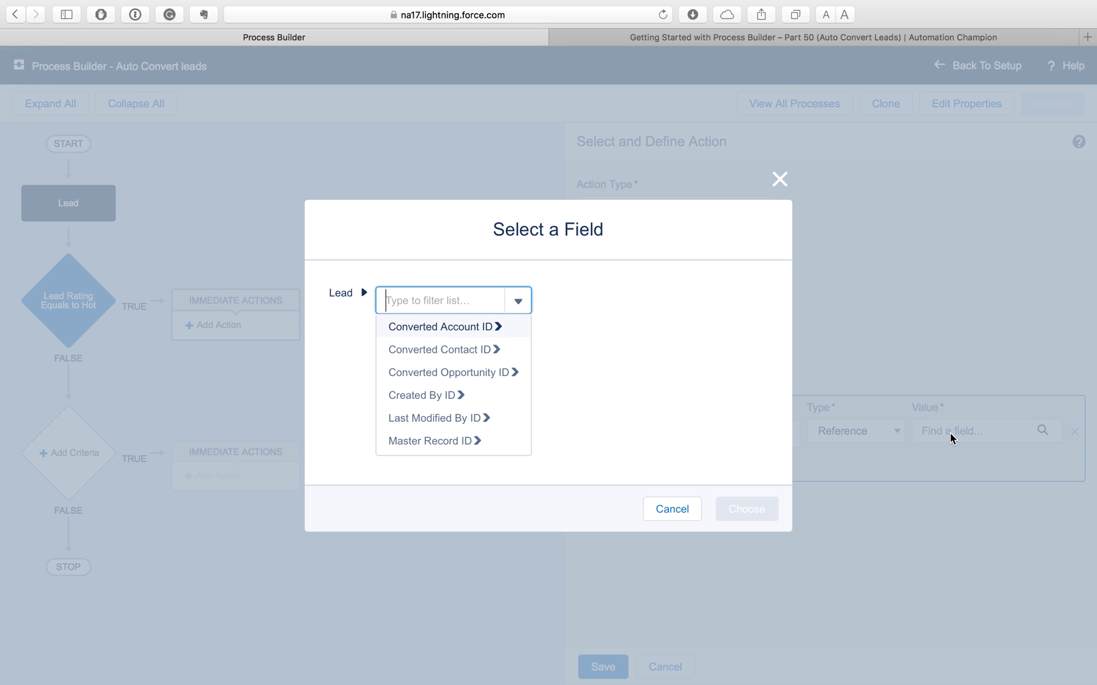
pyautogui.write('lea')
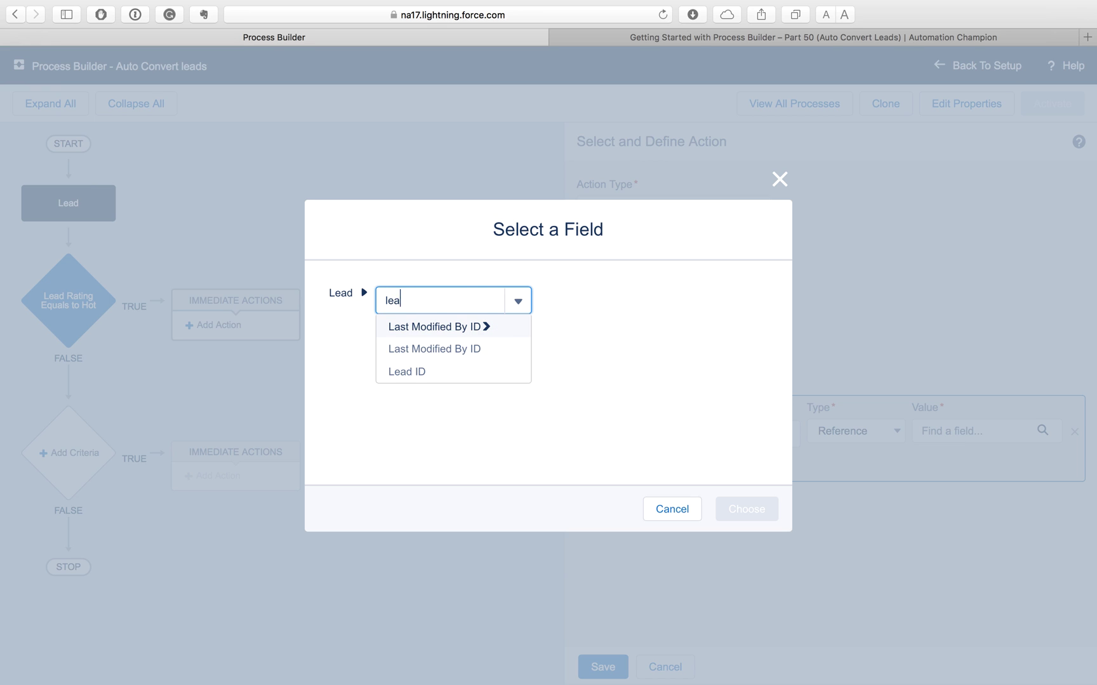
pyautogui.write('d')
pyautogui.click(462, 326)
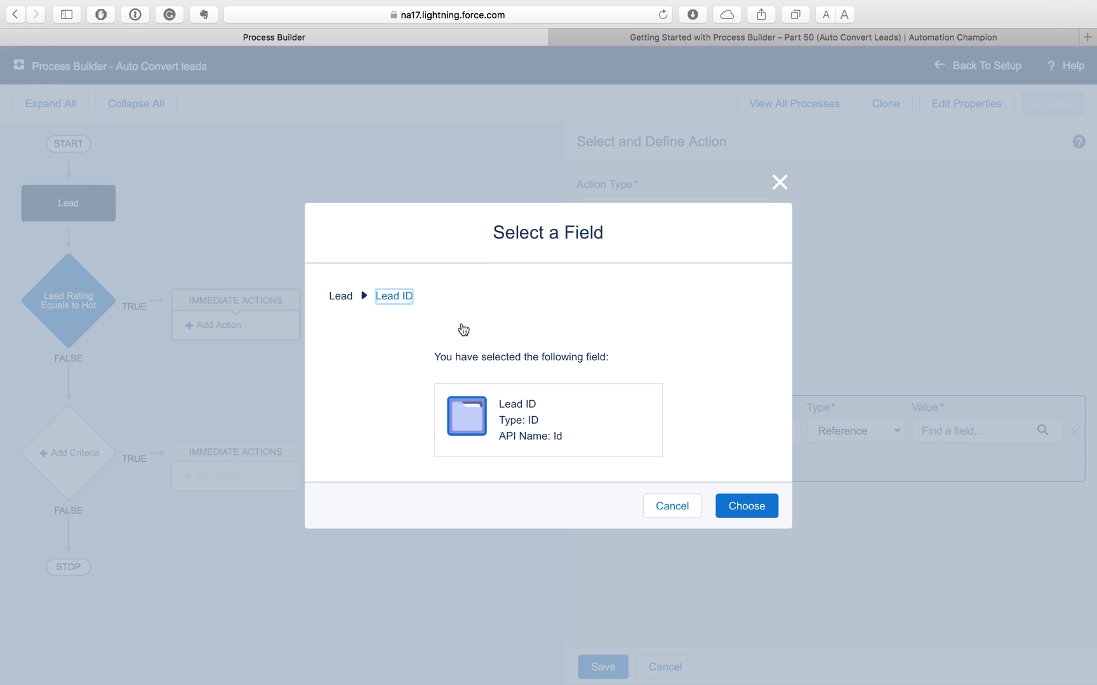
pyautogui.click(754, 514)
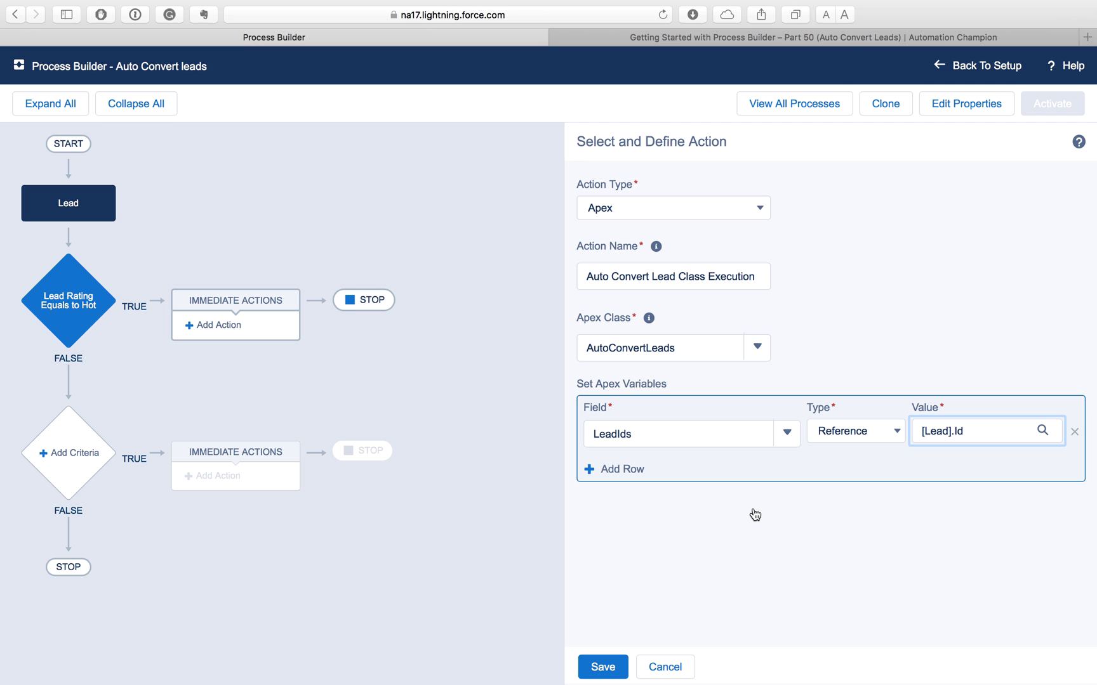
pyautogui.click(609, 675)
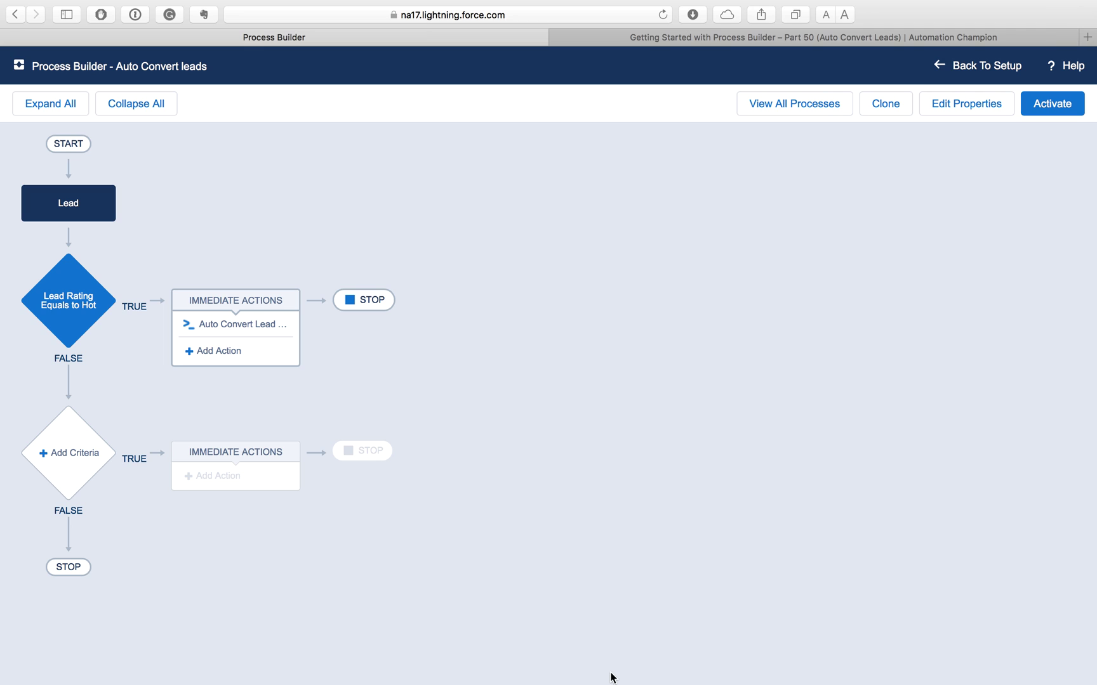
# Step: Activate the Auto Convert leads process, then return to setup and go to Leads home
pyautogui.click(1052, 107)
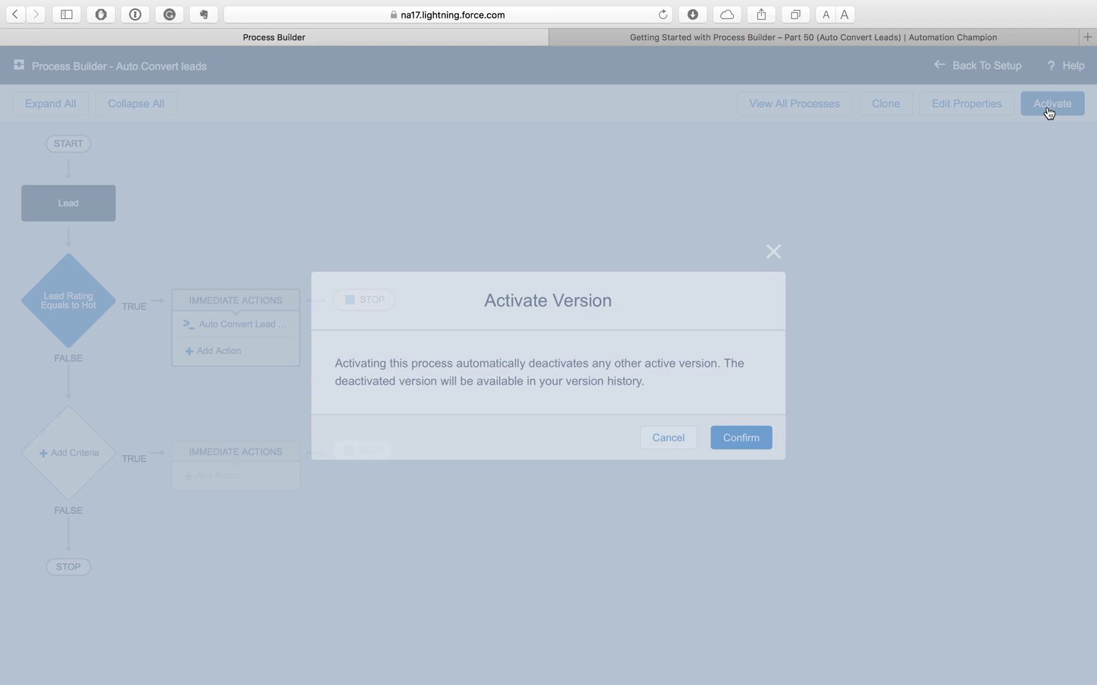
pyautogui.click(748, 440)
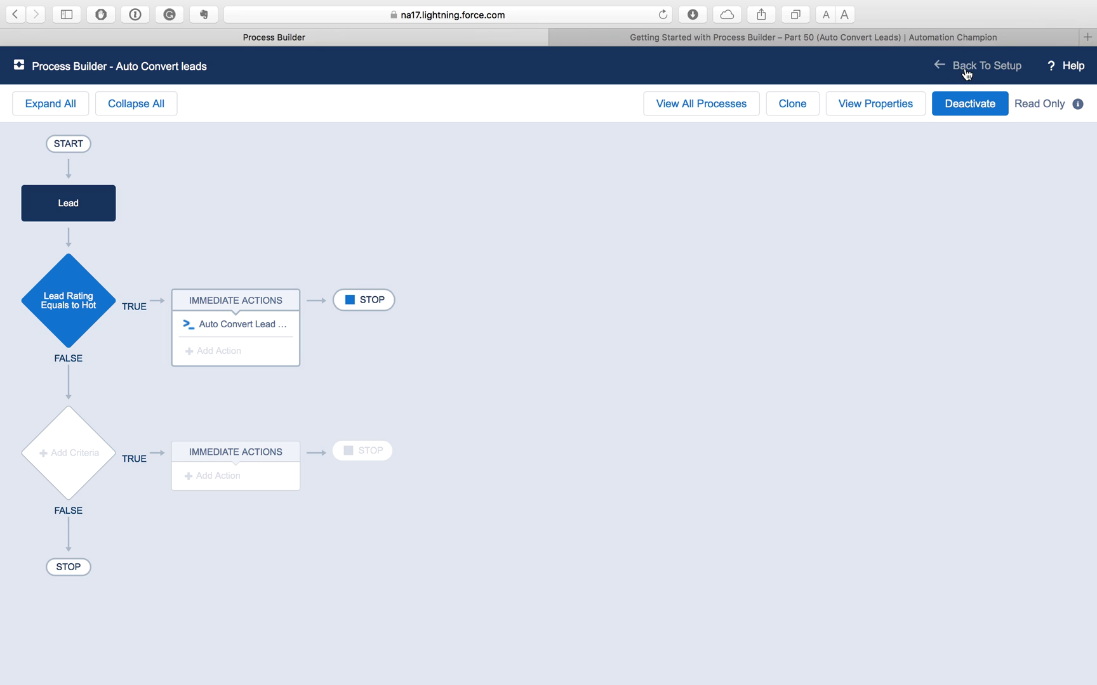
pyautogui.click(966, 70)
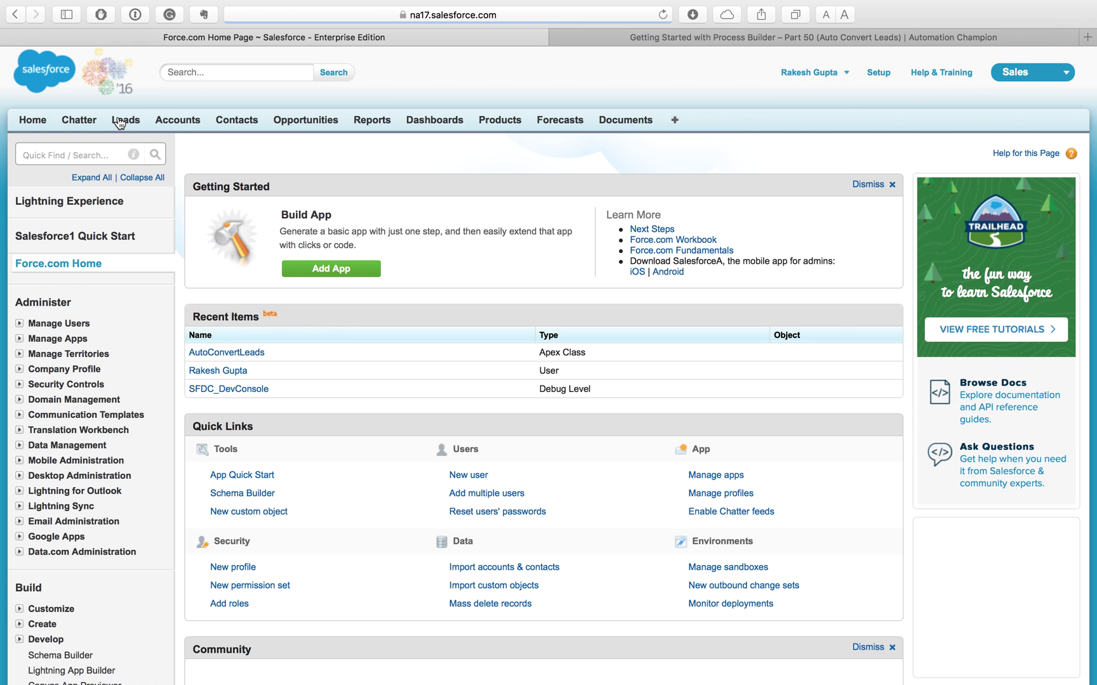
pyautogui.click(119, 121)
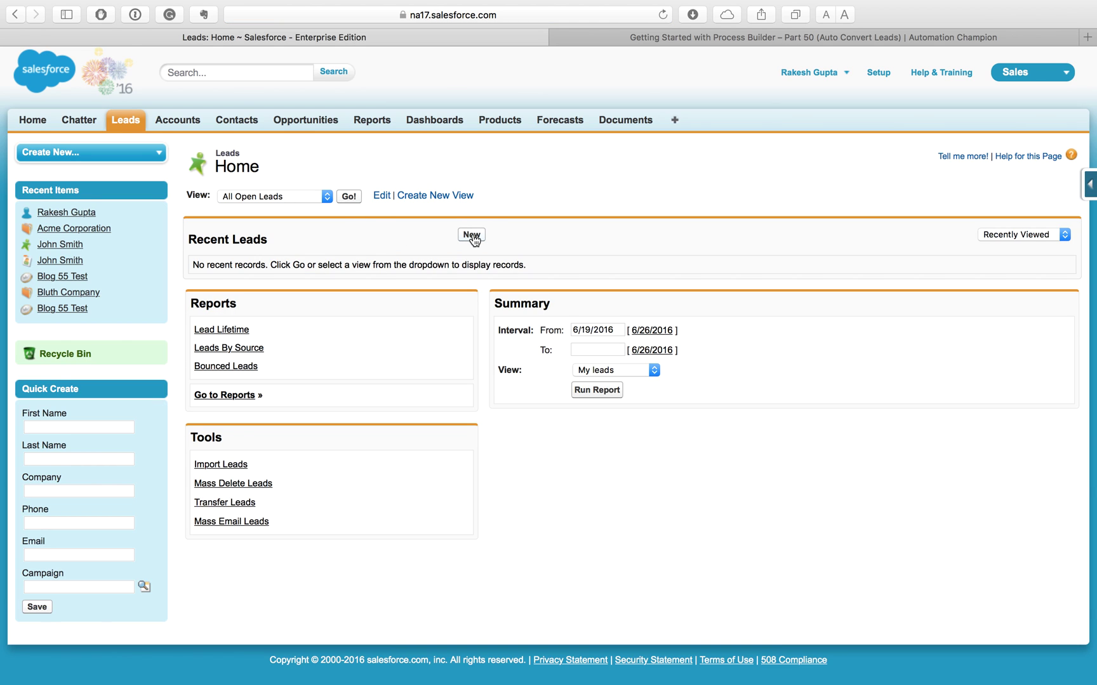
# Step: Start a new lead with the contact's first and last name, company Acme Corporation, status Open
pyautogui.click(472, 235)
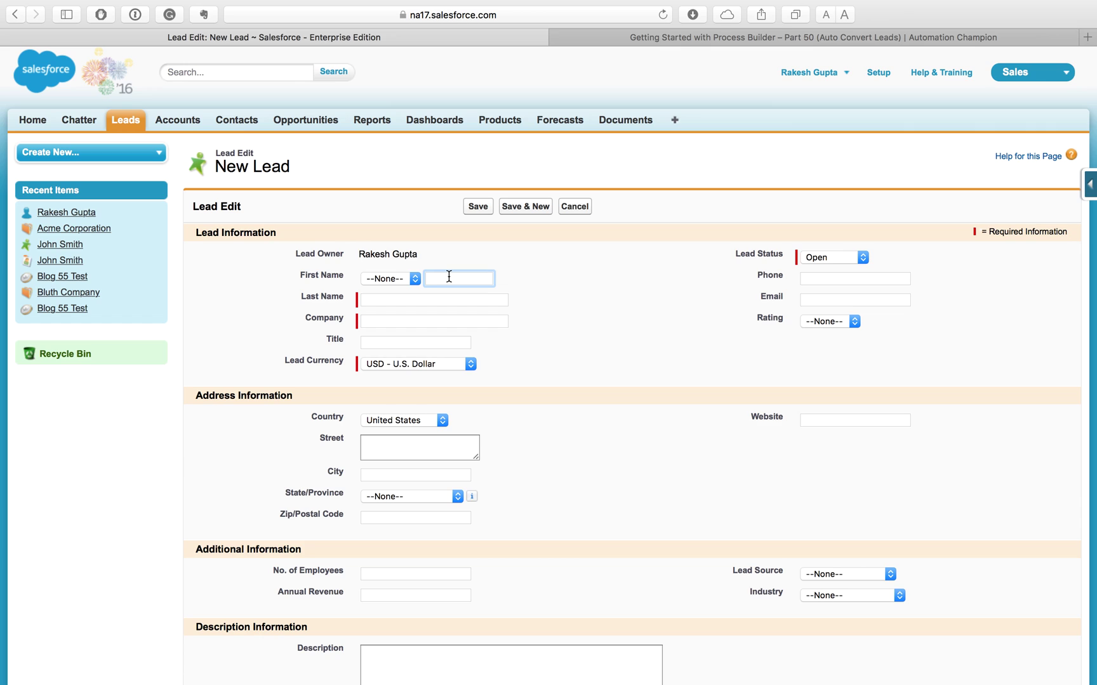
pyautogui.press('Tab')
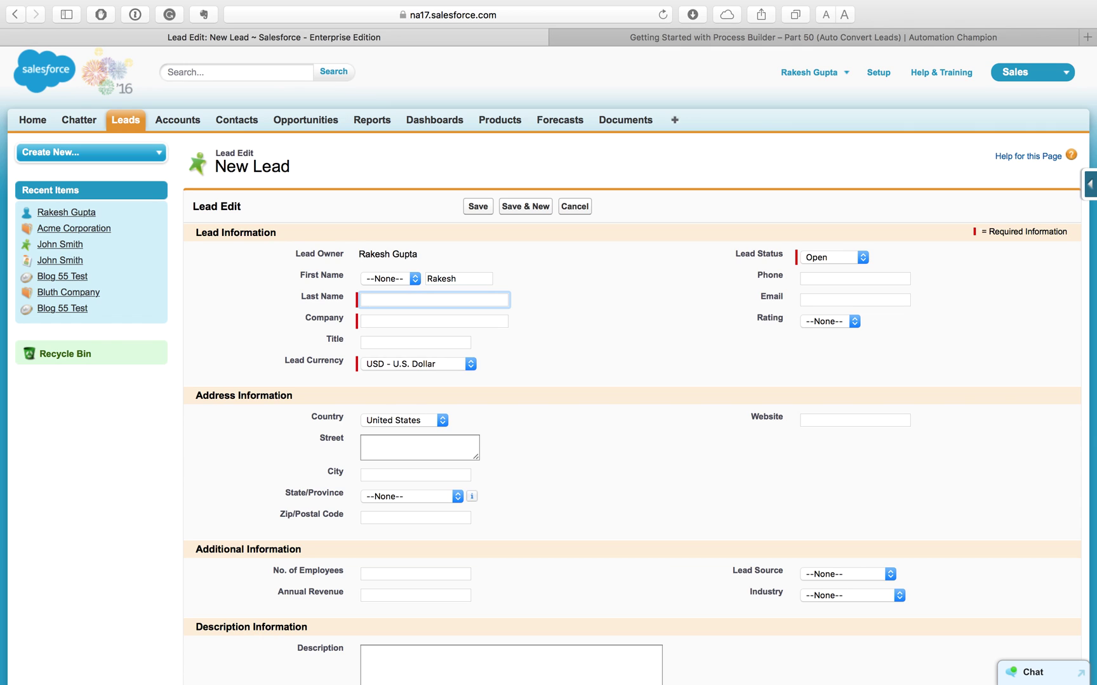
pyautogui.press('Tab')
pyautogui.write('A')
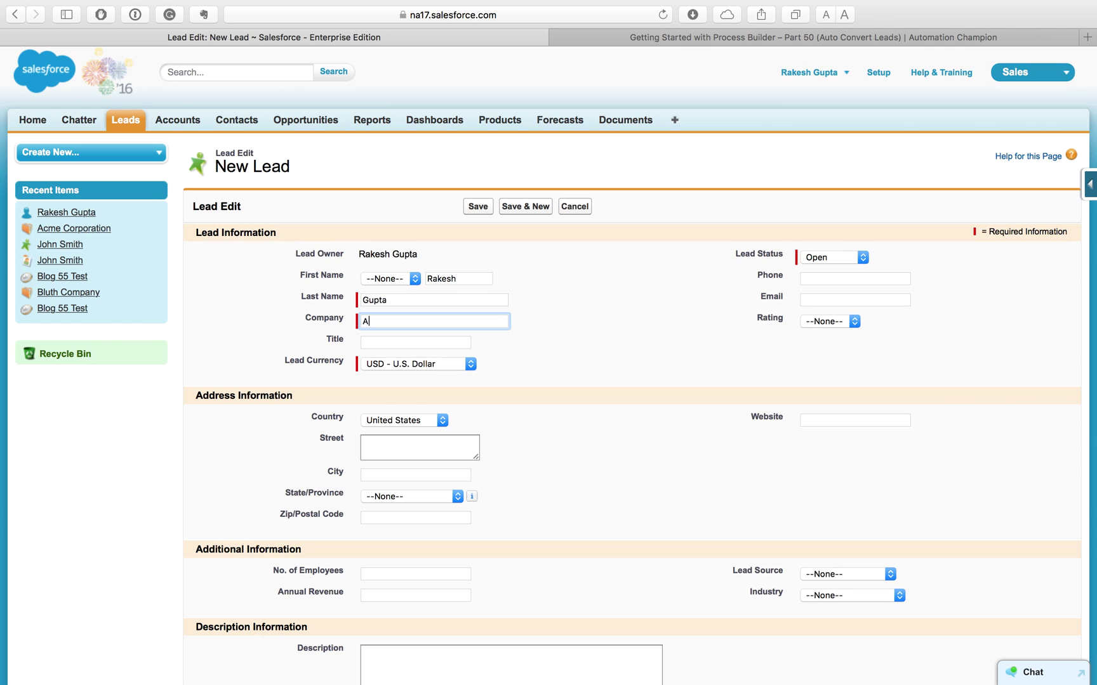
pyautogui.write('cme Corporation')
pyautogui.click(832, 258)
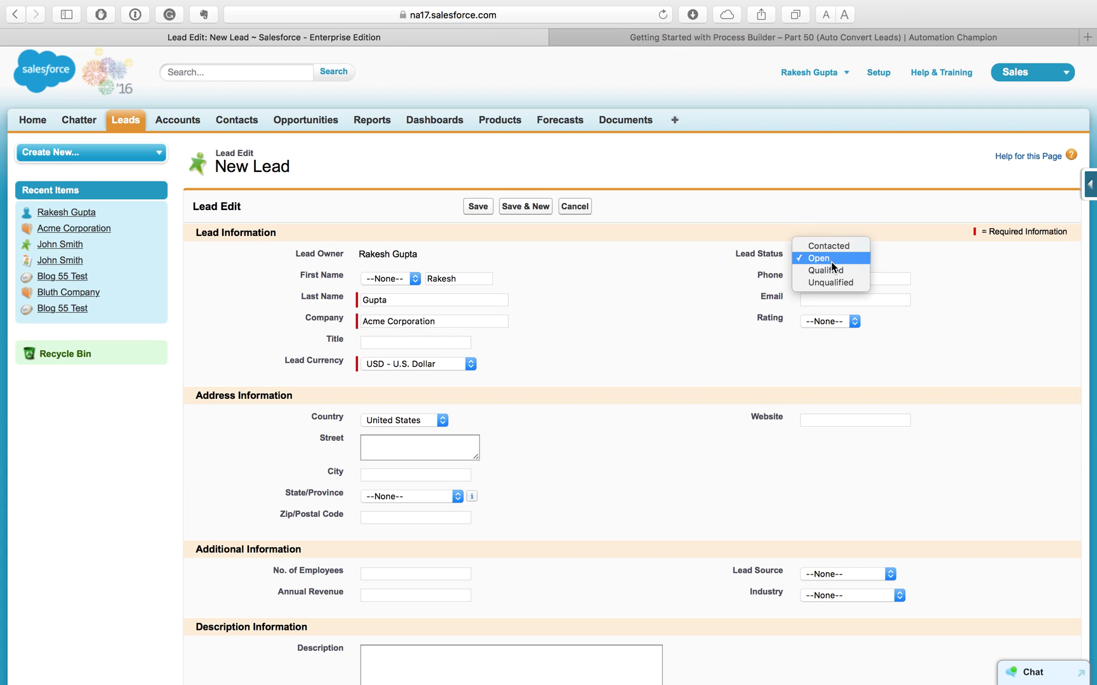
pyautogui.click(842, 260)
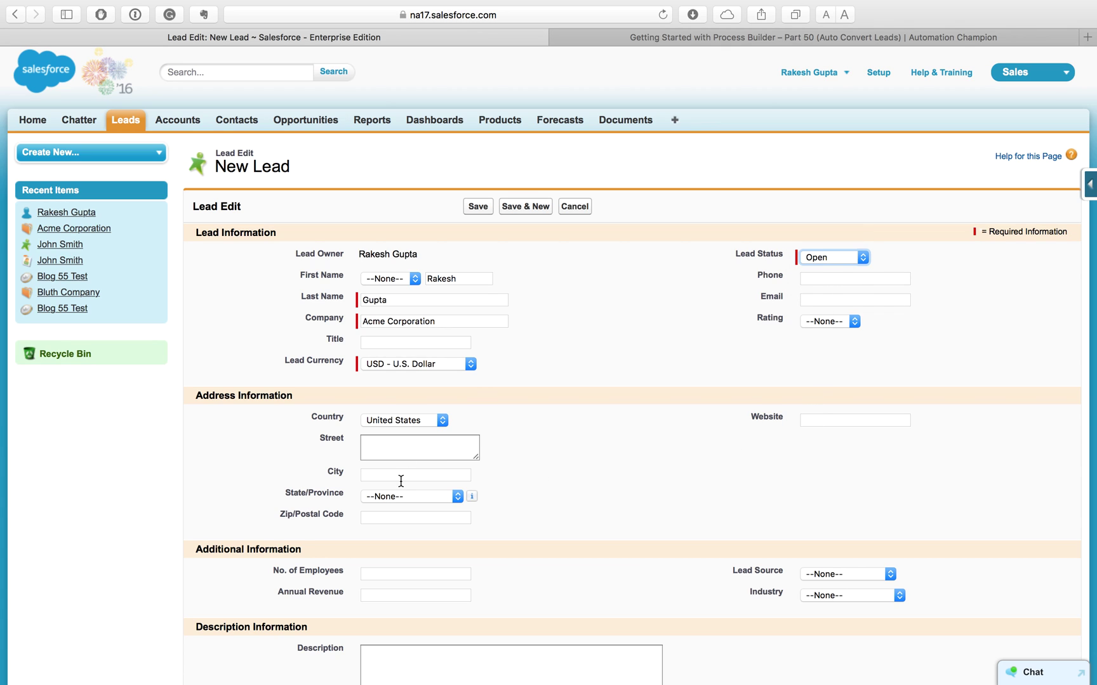
# Step: Give the lead city Alpharetta, state Georgia and zip 30004, and save it
pyautogui.click(428, 477)
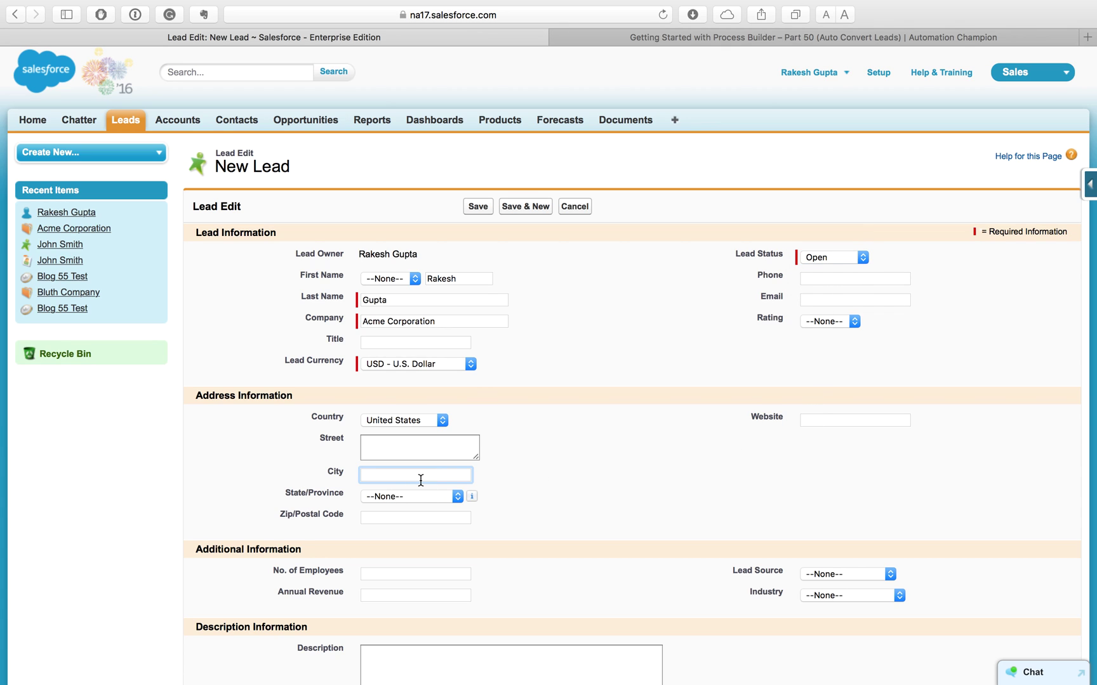
pyautogui.write('Alpharetta')
pyautogui.press('Tab')
pyautogui.press('g')
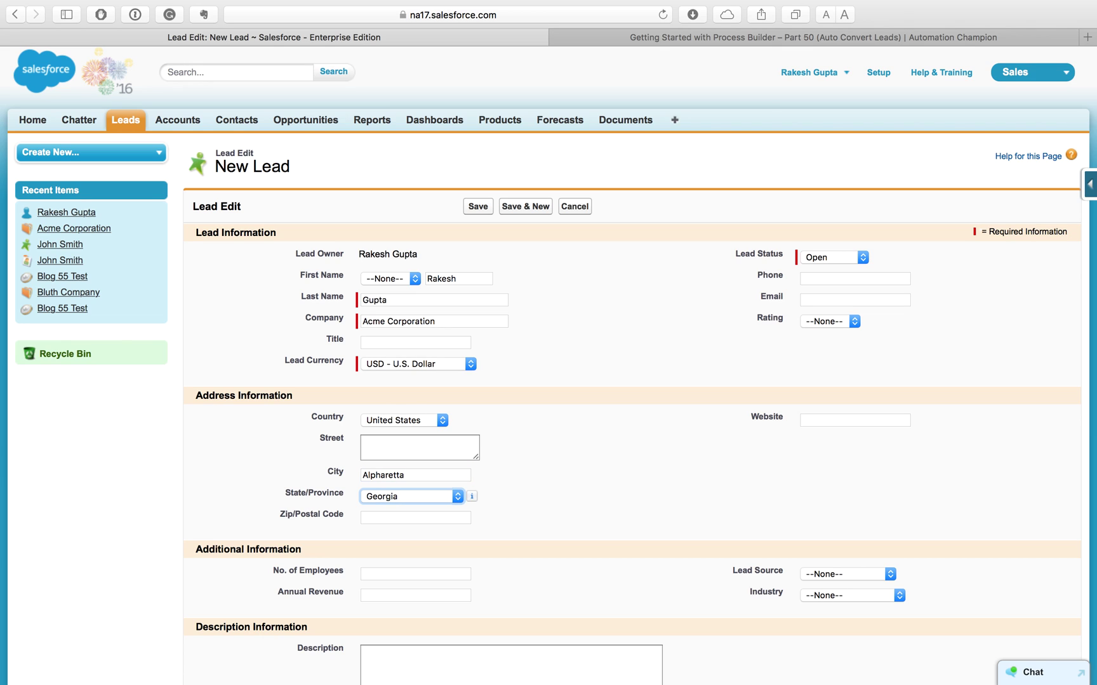
pyautogui.press('Tab')
pyautogui.write('3004')
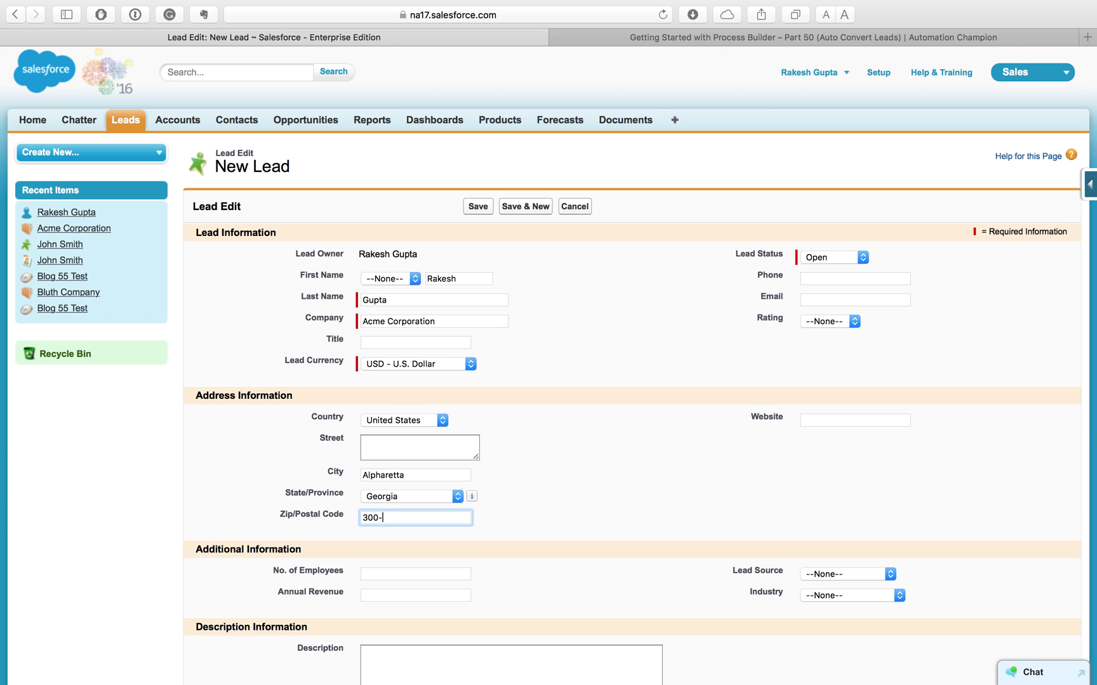
pyautogui.write('04')
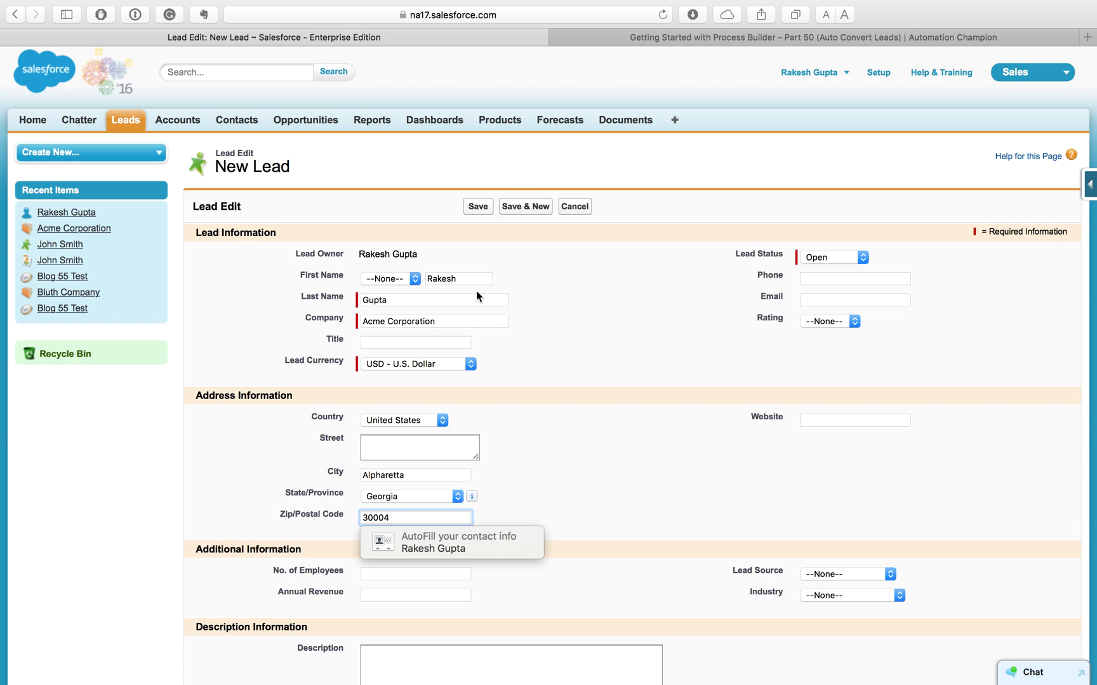
pyautogui.click(478, 207)
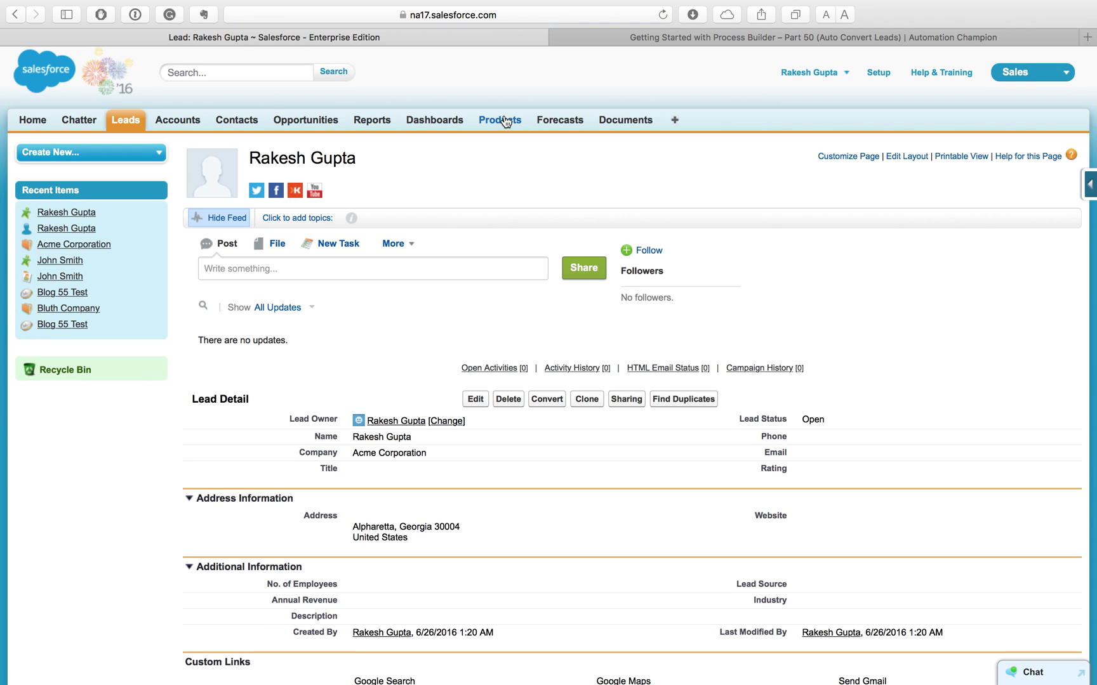
# Step: Edit the Acme Corporation lead's Rating to Hot and save it
pyautogui.click(474, 403)
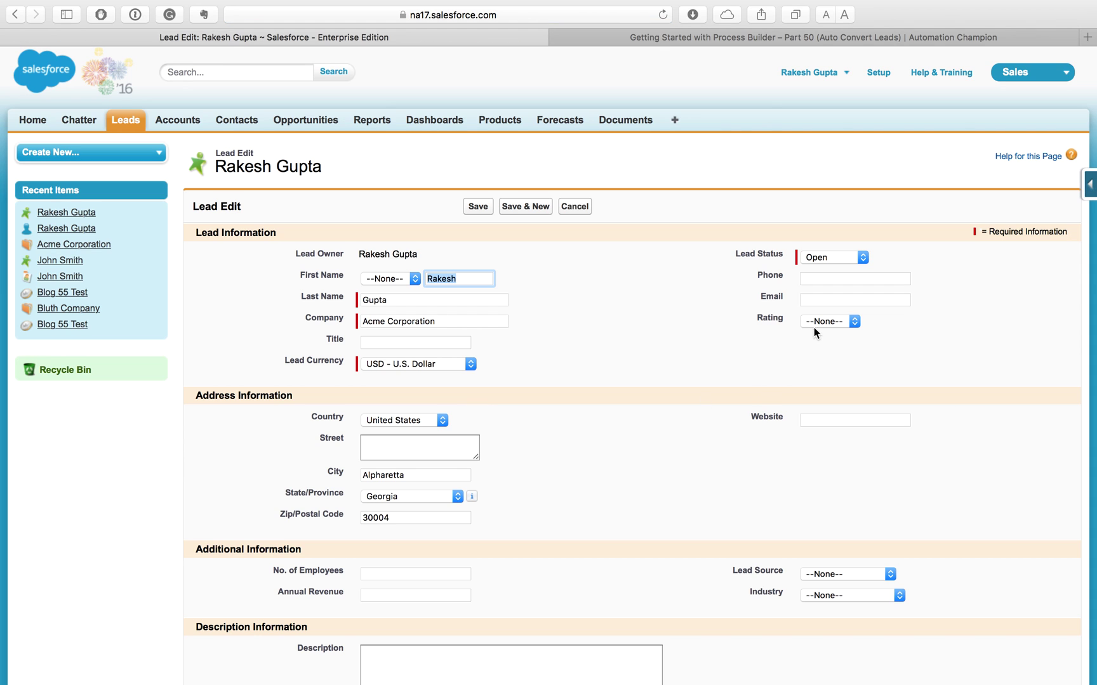
pyautogui.click(816, 325)
pyautogui.click(821, 335)
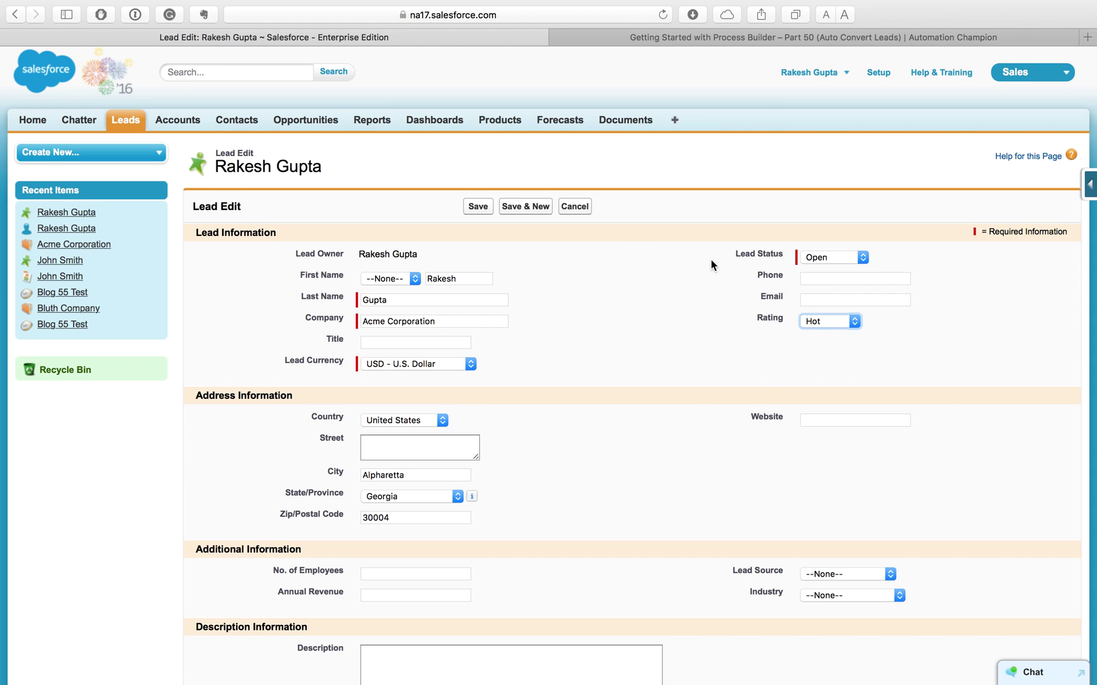
pyautogui.click(478, 211)
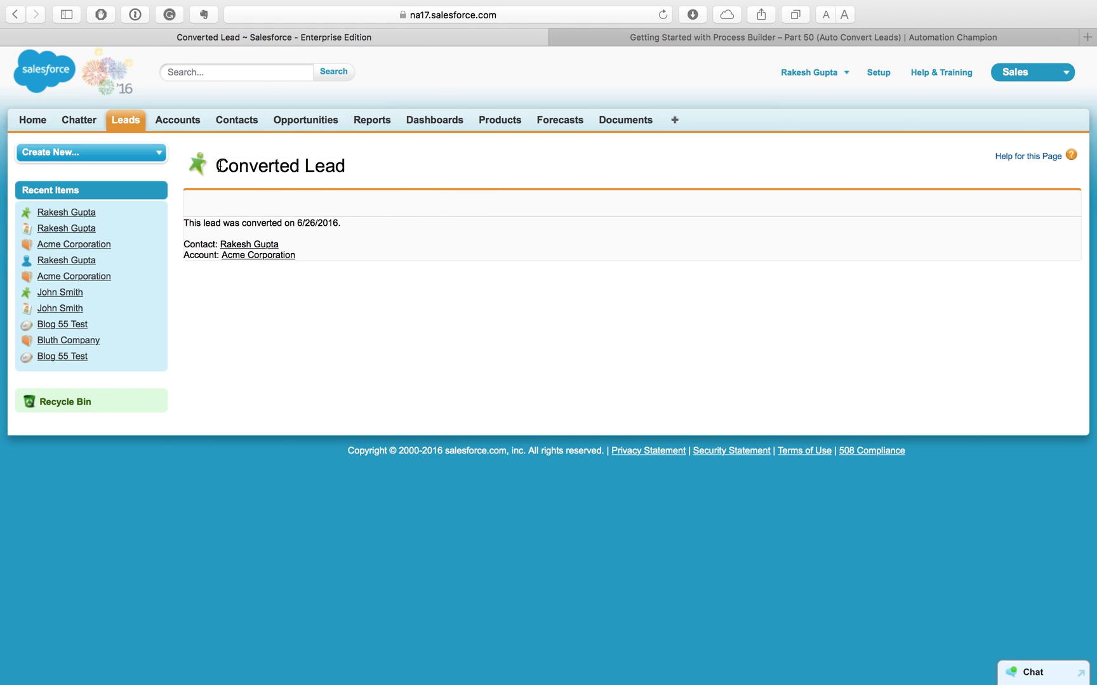
# Step: Check the converted account and contact names, then open the Acme Corporation account details
pyautogui.moveTo(217, 165); pyautogui.dragTo(228, 165)
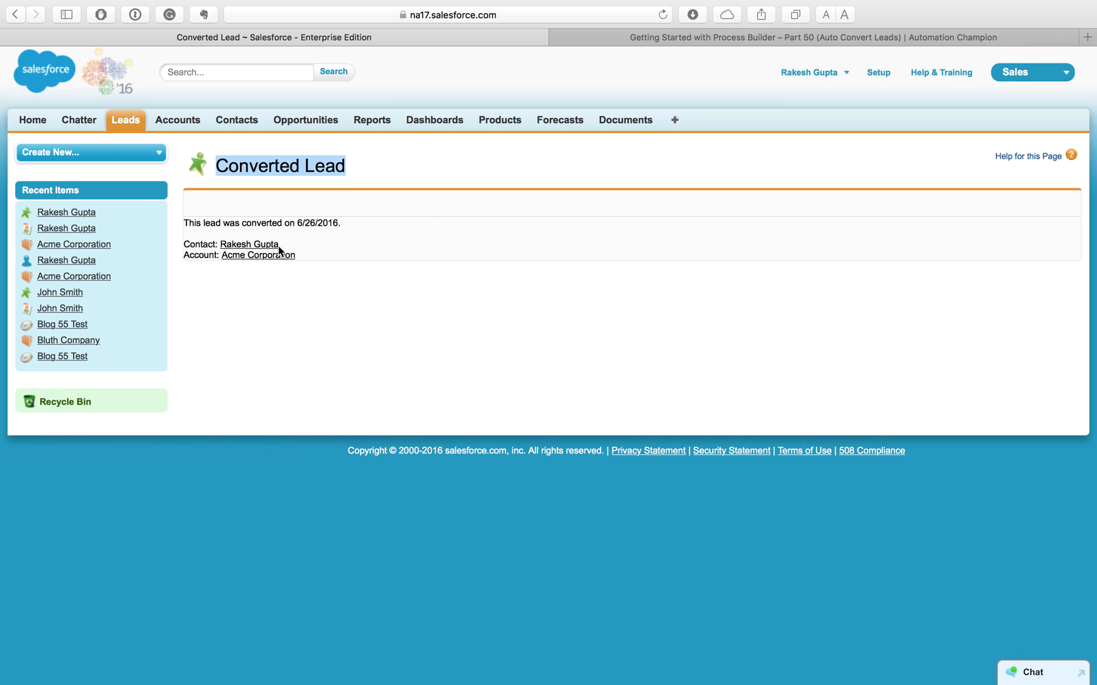
pyautogui.moveTo(304, 256); pyautogui.dragTo(224, 256)
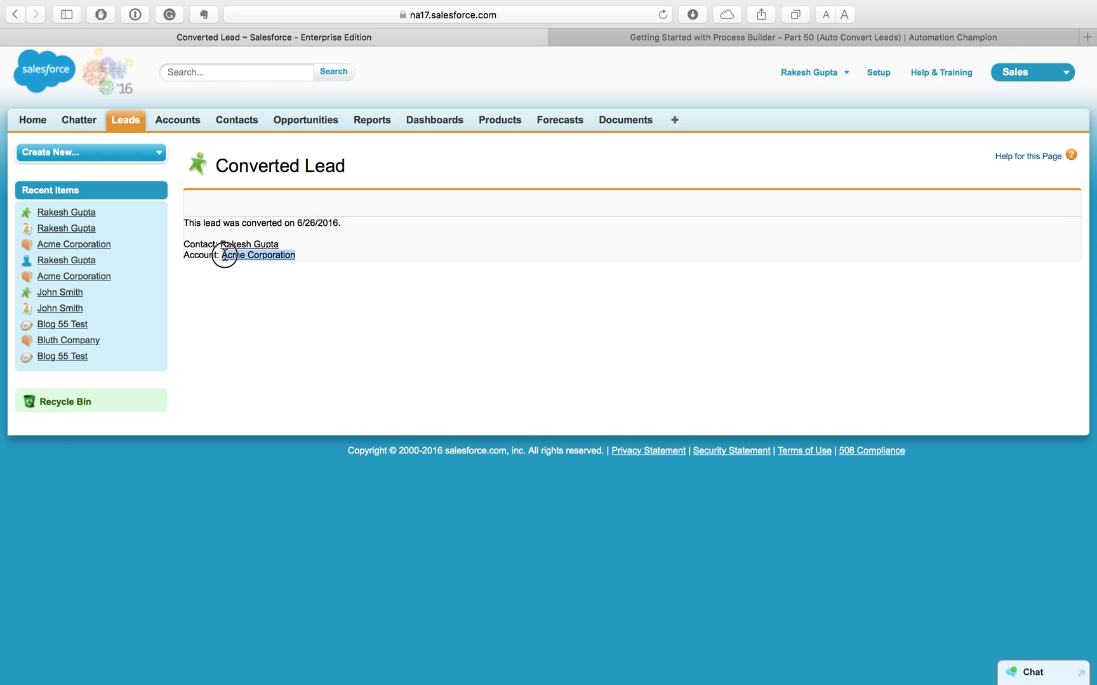
pyautogui.click(250, 279)
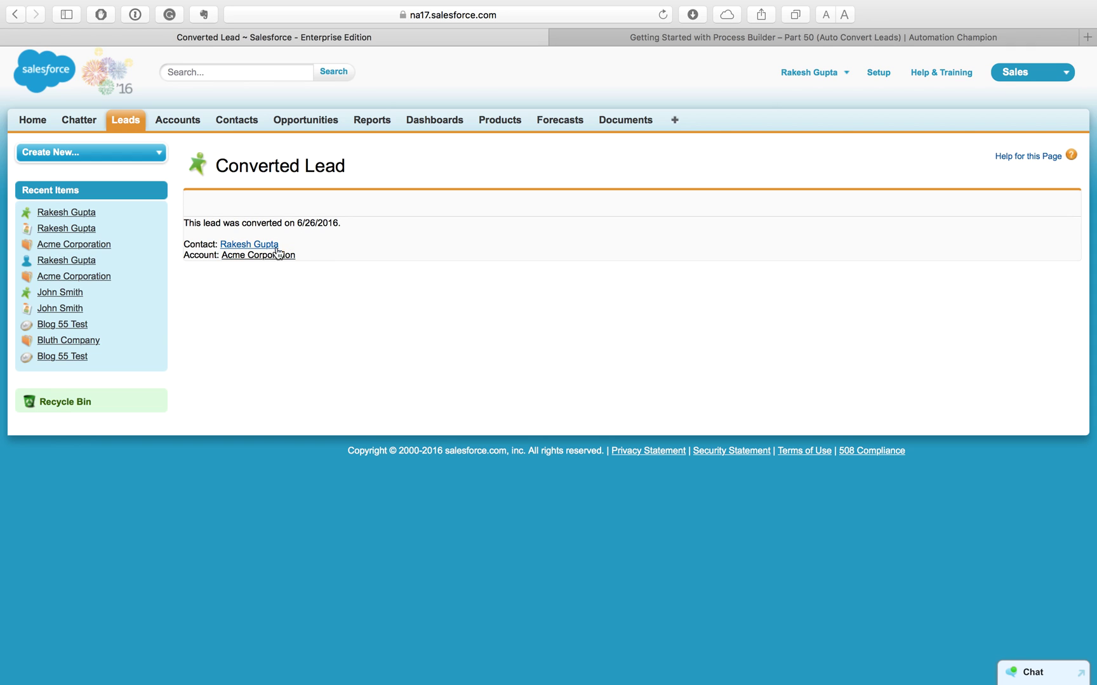
pyautogui.moveTo(289, 245); pyautogui.dragTo(214, 247)
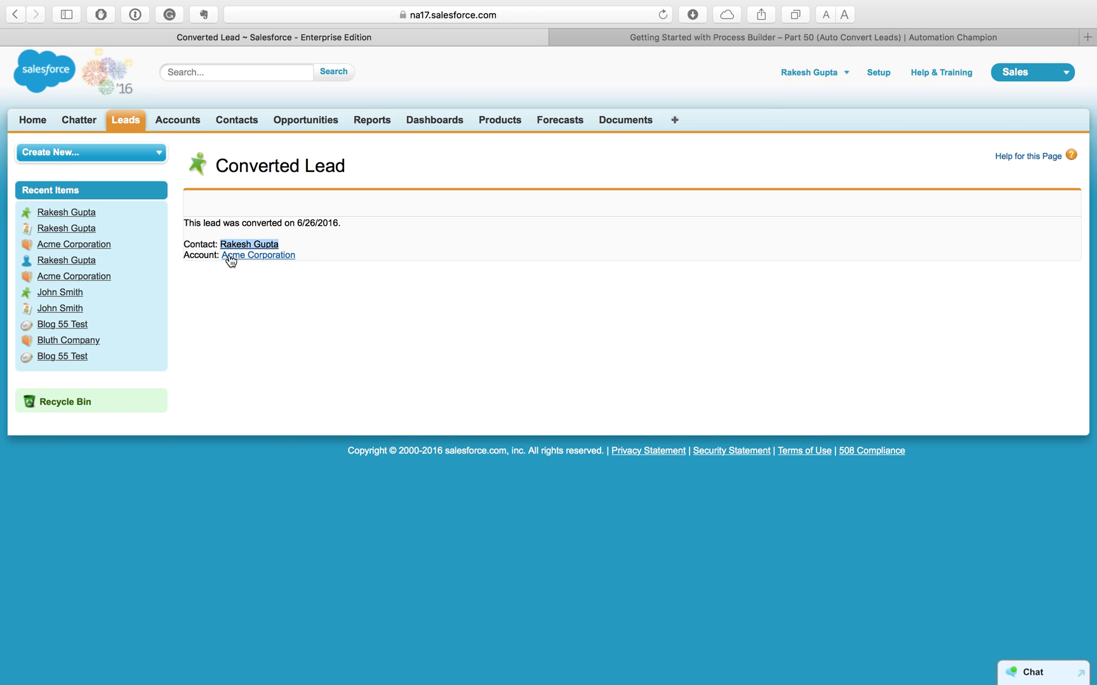
pyautogui.click(256, 255)
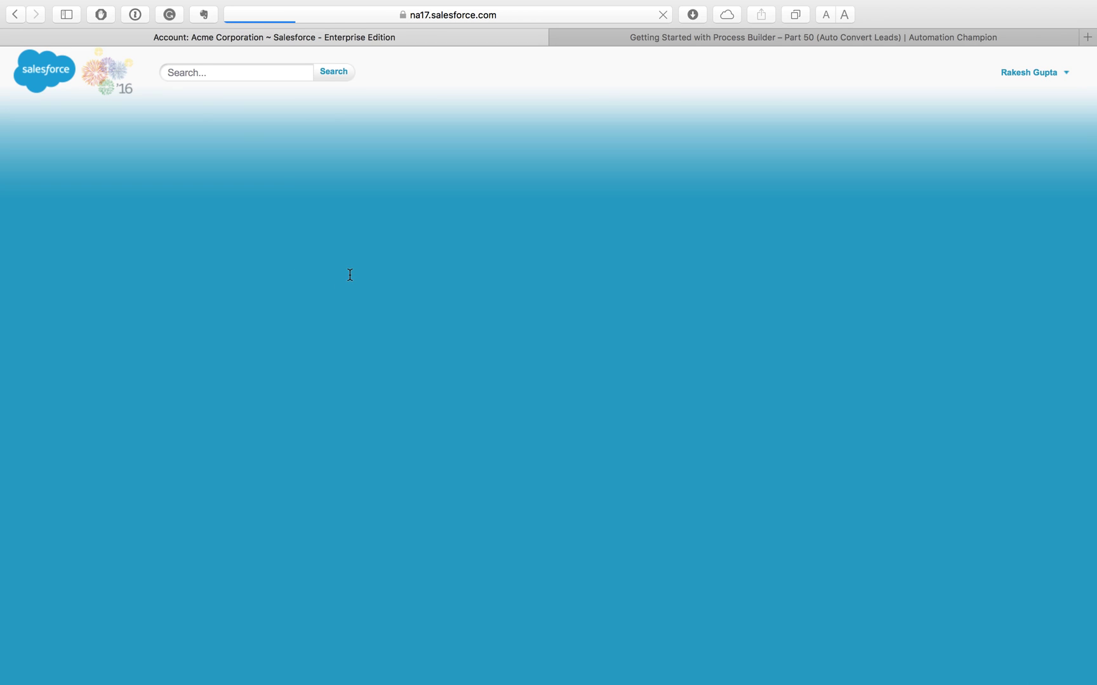
pyautogui.scroll(-5, 392, 328)
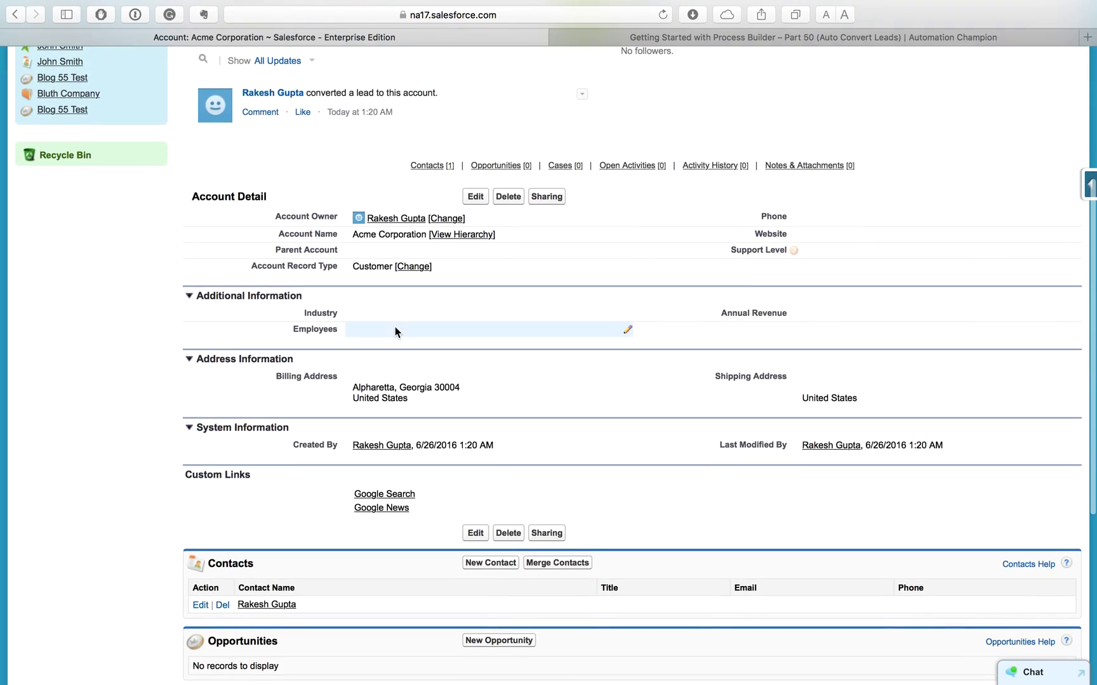